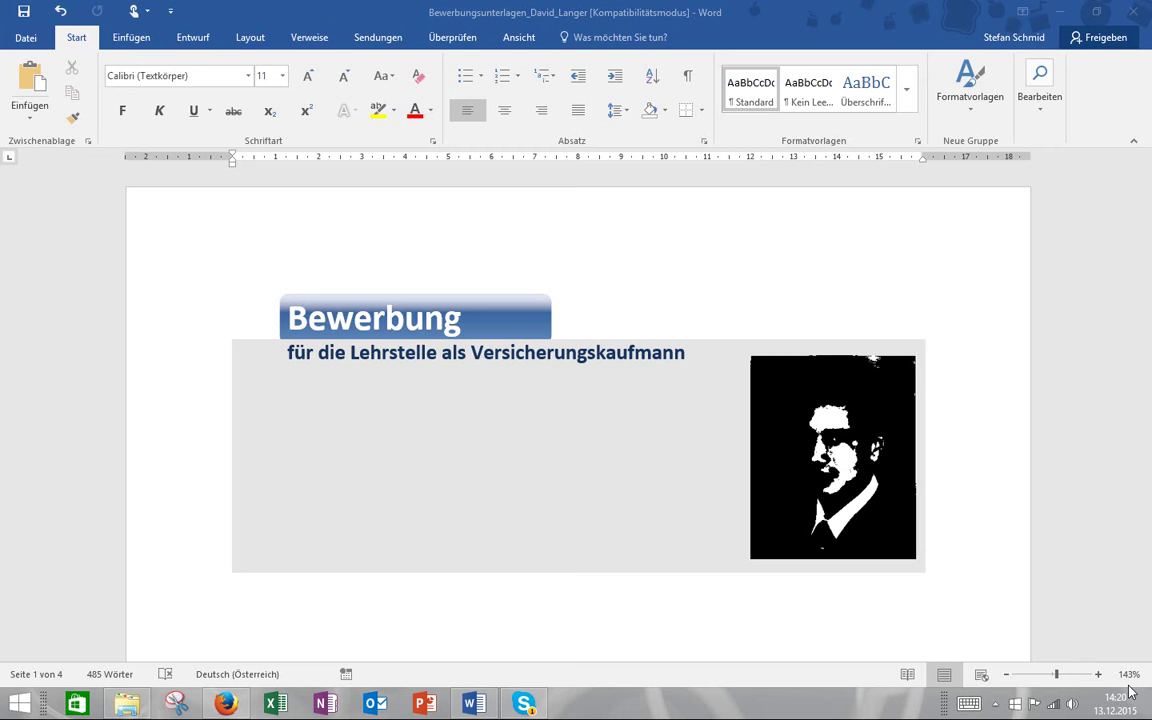
- Put the cursor before the cover letter's recipient company, collapse the ribbon, and move to the Lebenslauf page
{"action": "scroll", "coordinate": [576, 420], "scroll_direction": "down", "scroll_amount": 10}
{"action": "scroll", "coordinate": [576, 420], "scroll_direction": "down", "scroll_amount": 5}
{"action": "scroll", "coordinate": [576, 420], "scroll_direction": "down", "scroll_amount": 3}
{"action": "scroll", "coordinate": [576, 420], "scroll_direction": "down", "scroll_amount": 2}
{"action": "scroll", "coordinate": [234, 378], "scroll_direction": "up", "scroll_amount": 1}
{"action": "left_click", "coordinate": [234, 378]}
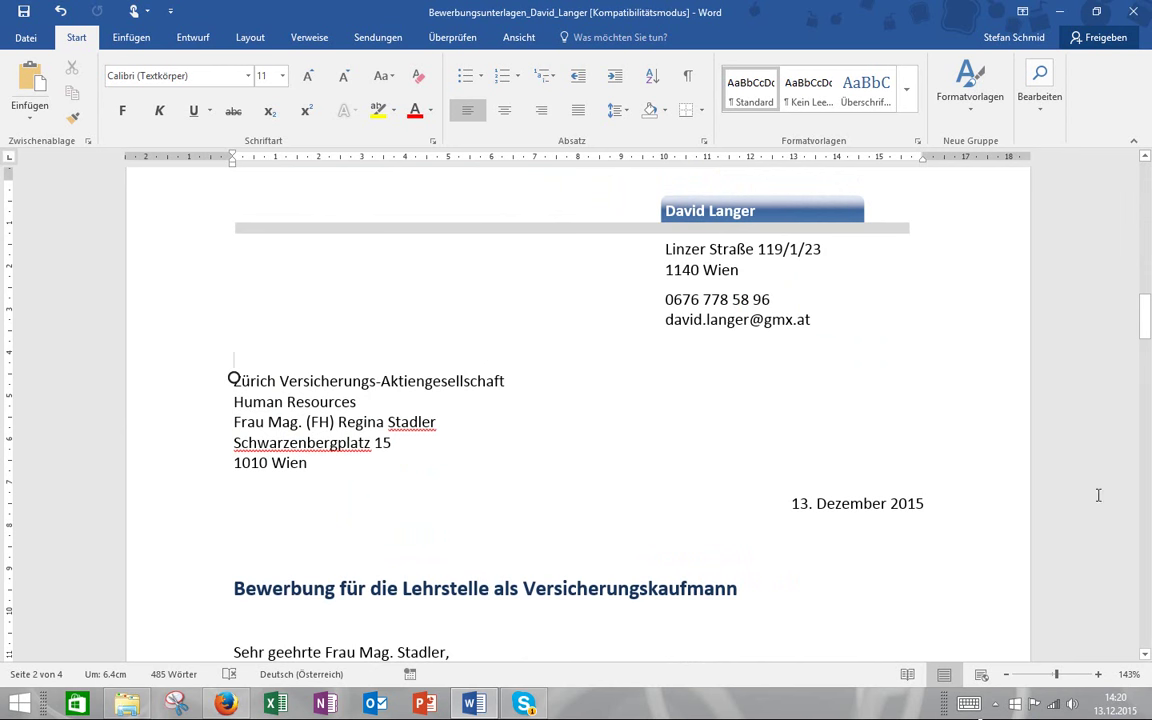
{"action": "left_click", "coordinate": [1135, 146]}
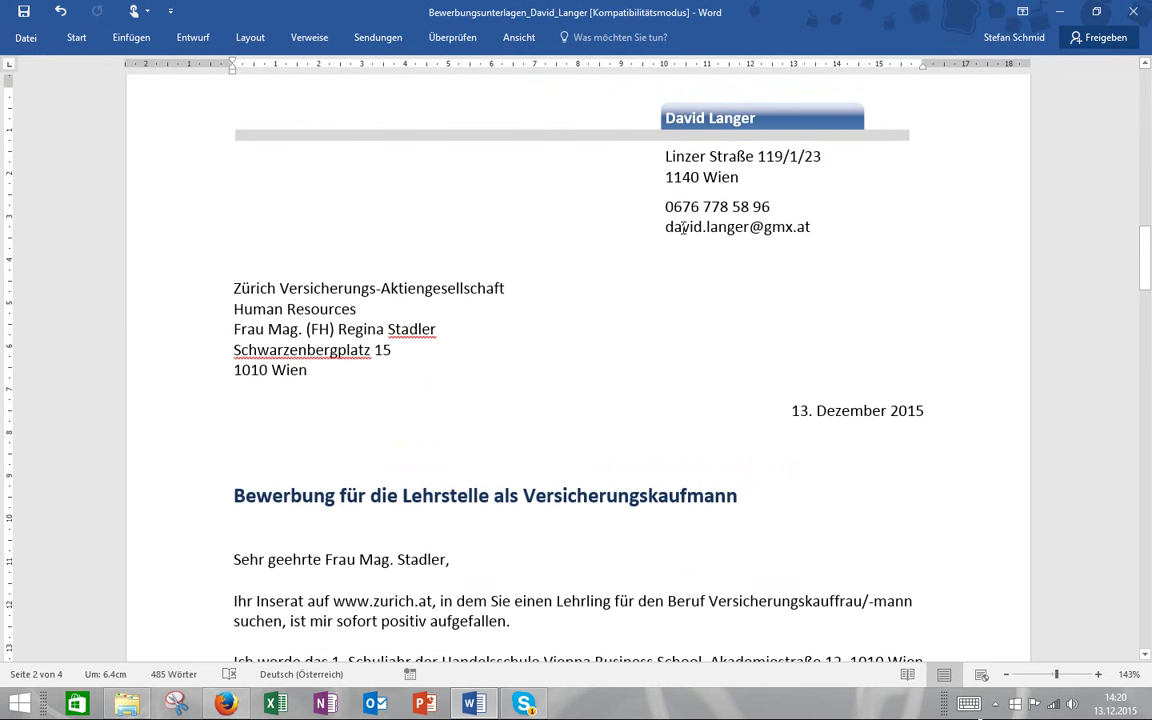
{"action": "mouse_move", "coordinate": [1148, 278]}
{"action": "left_mouse_down"}
{"action": "mouse_move", "coordinate": [1146, 428]}
{"action": "mouse_move", "coordinate": [1146, 416]}
{"action": "left_mouse_up"}
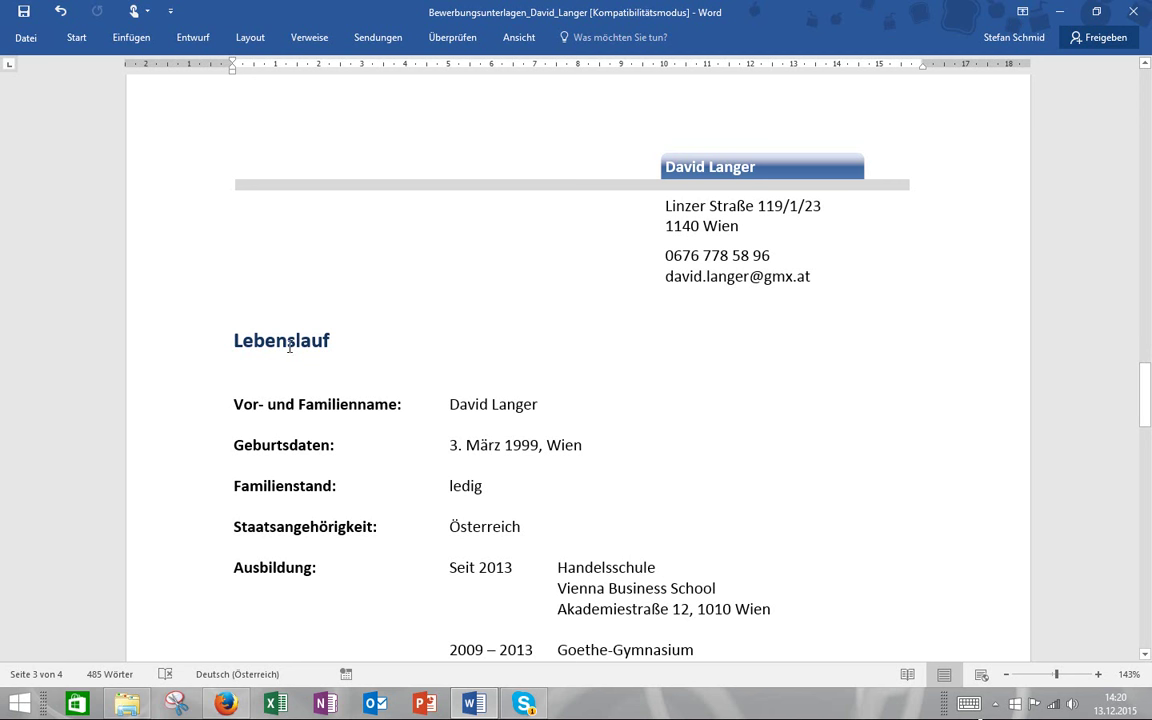
- Scroll through the Lebenslauf on page 3 down to the page 4 motivation letter
{"action": "left_click", "coordinate": [1147, 420]}
{"action": "left_click_drag", "start_coordinate": [1147, 420], "coordinate": [1147, 457]}
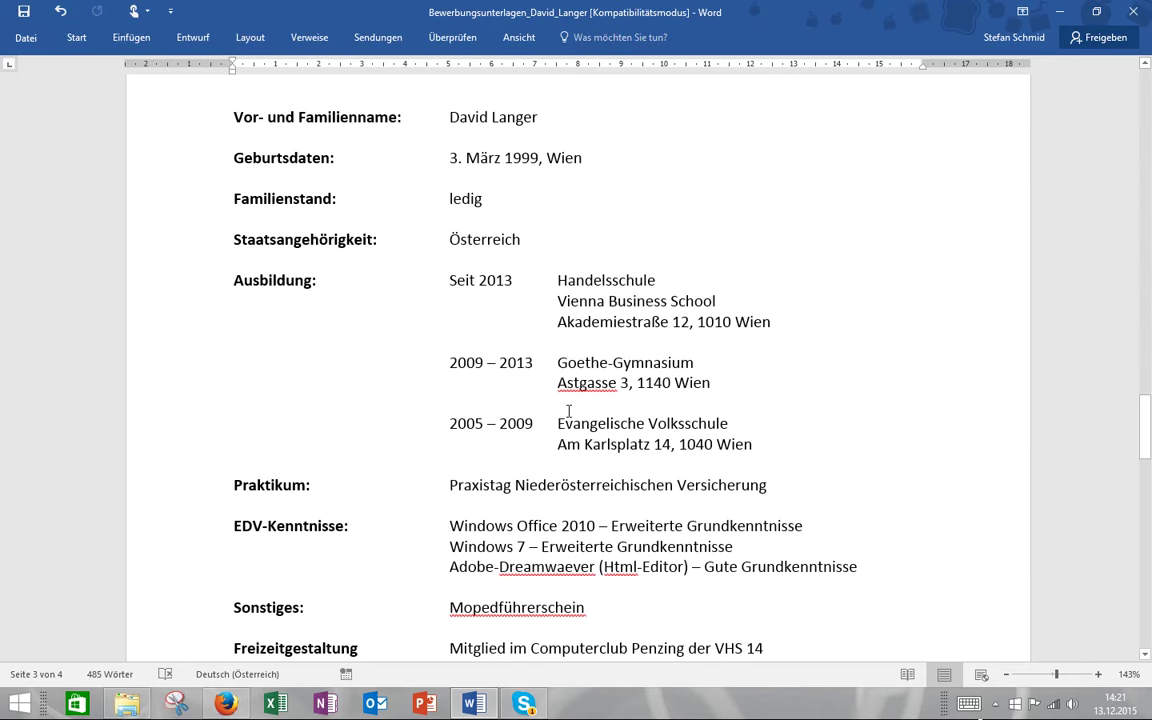
{"action": "mouse_move", "coordinate": [1147, 420]}
{"action": "left_mouse_down"}
{"action": "mouse_move", "coordinate": [1147, 432]}
{"action": "mouse_move", "coordinate": [1147, 422]}
{"action": "left_mouse_up"}
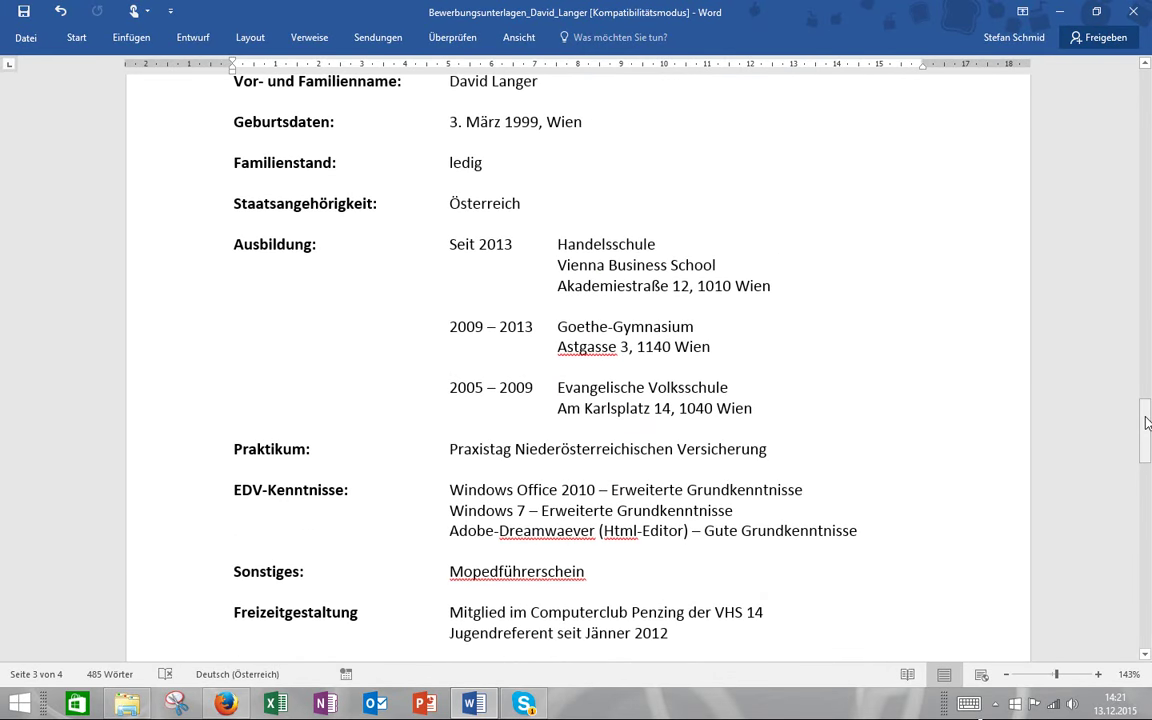
{"action": "mouse_move", "coordinate": [1147, 422]}
{"action": "left_mouse_down"}
{"action": "mouse_move", "coordinate": [1141, 97]}
{"action": "mouse_move", "coordinate": [1149, 180]}
{"action": "left_mouse_up"}
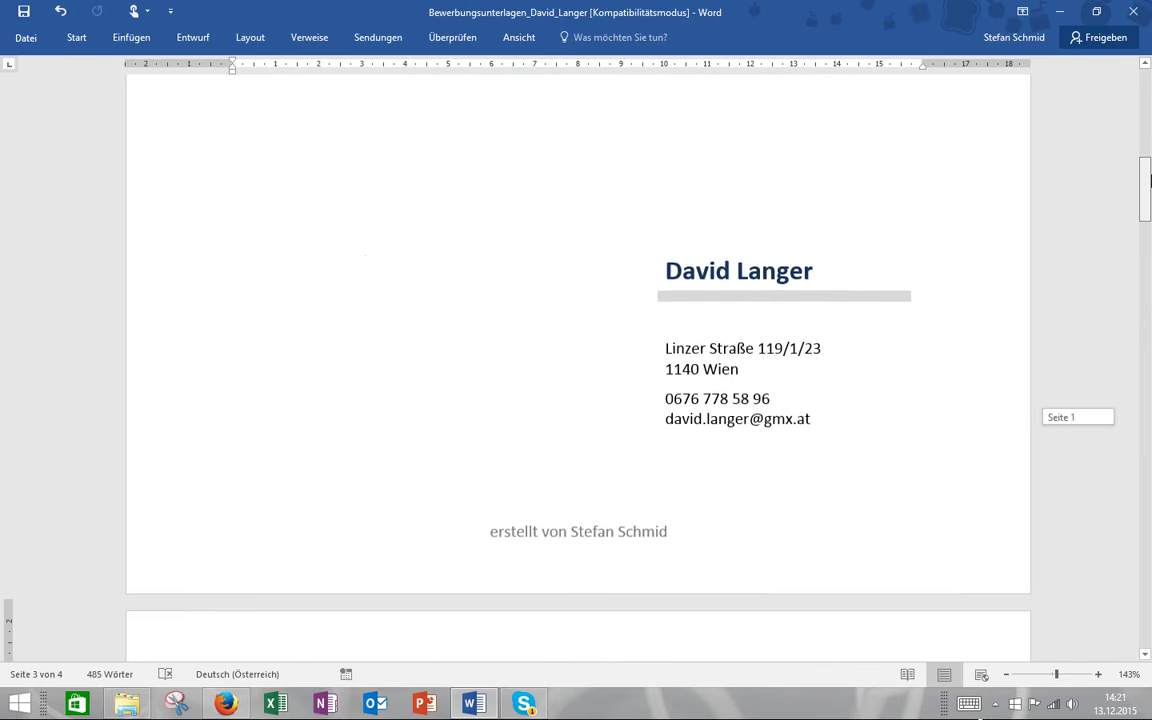
{"action": "mouse_move", "coordinate": [1149, 180]}
{"action": "left_mouse_down"}
{"action": "mouse_move", "coordinate": [1139, 551]}
{"action": "mouse_move", "coordinate": [1131, 526]}
{"action": "left_mouse_up"}
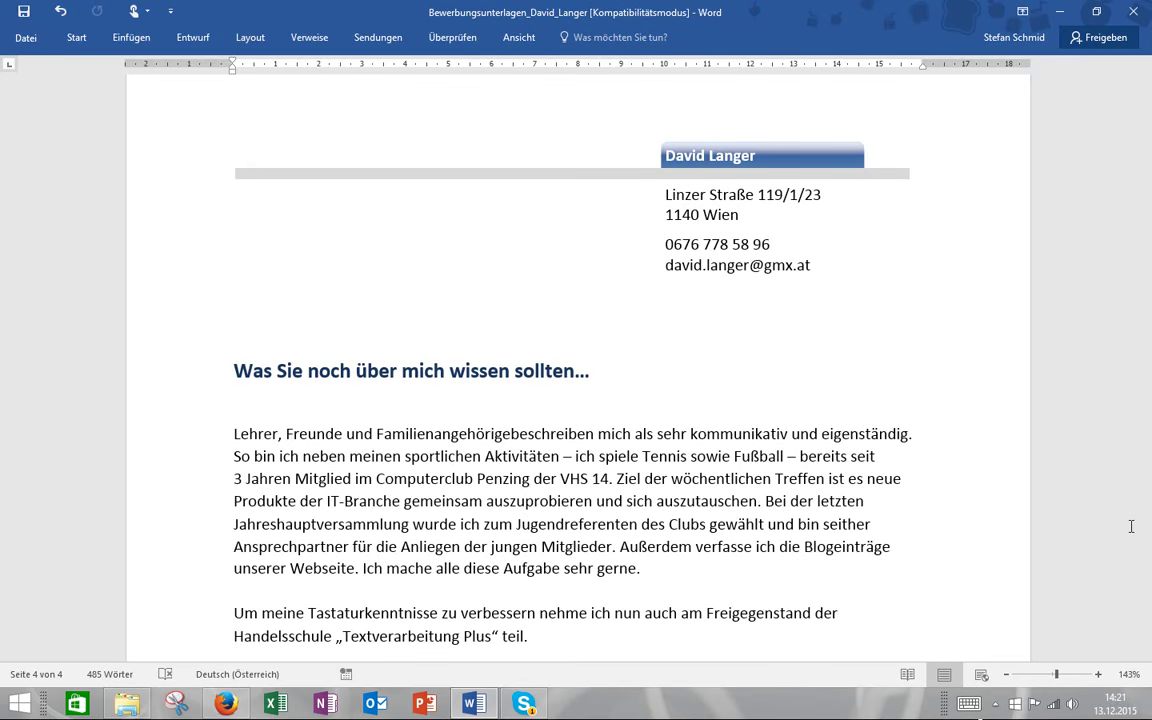
- Scroll back up from page 4, ending on the page 2 cover letter dated 13. Dezember 2015
{"action": "left_click_drag", "start_coordinate": [1148, 528], "coordinate": [1143, 92]}
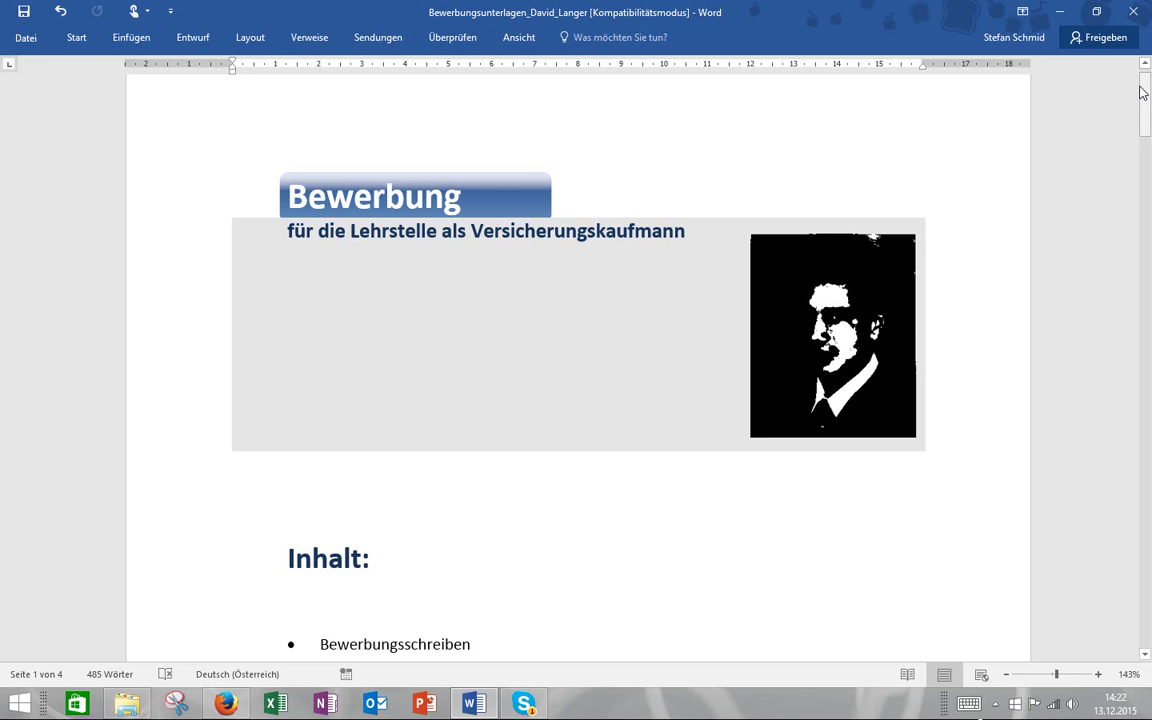
{"action": "left_click_drag", "start_coordinate": [1143, 92], "coordinate": [1148, 248]}
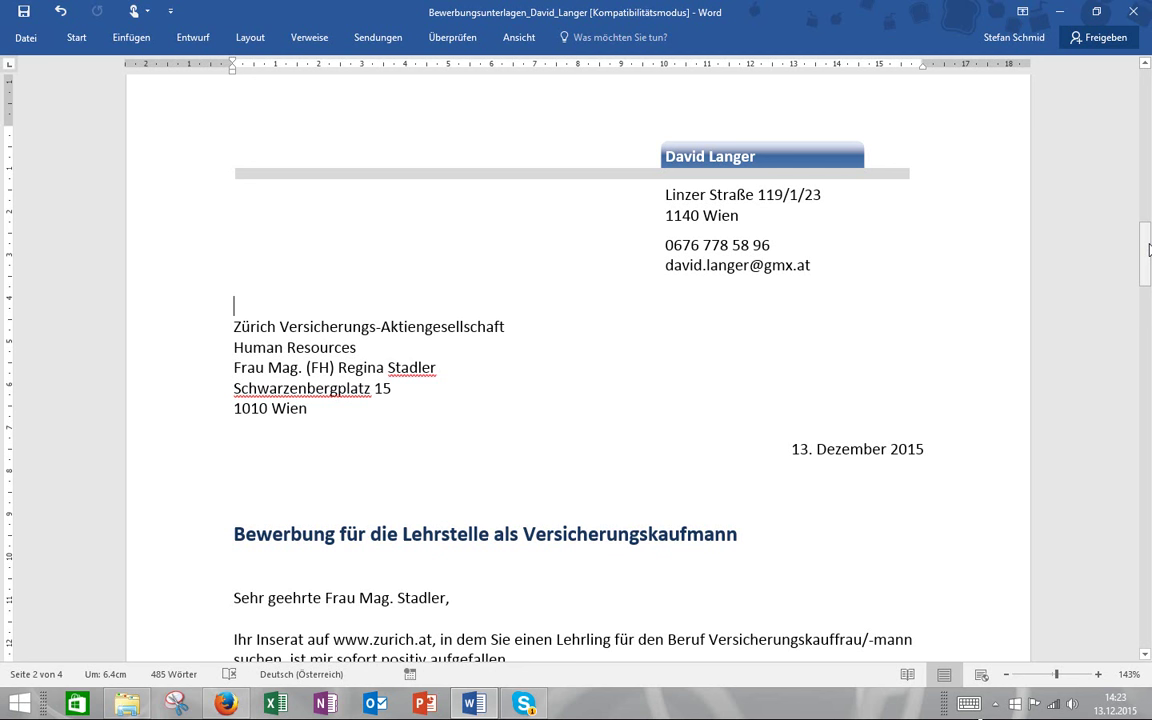
- Scroll down the cover letter body, briefly selecting and then deselecting the greeting line
{"action": "left_click_drag", "start_coordinate": [1149, 249], "coordinate": [1149, 264]}
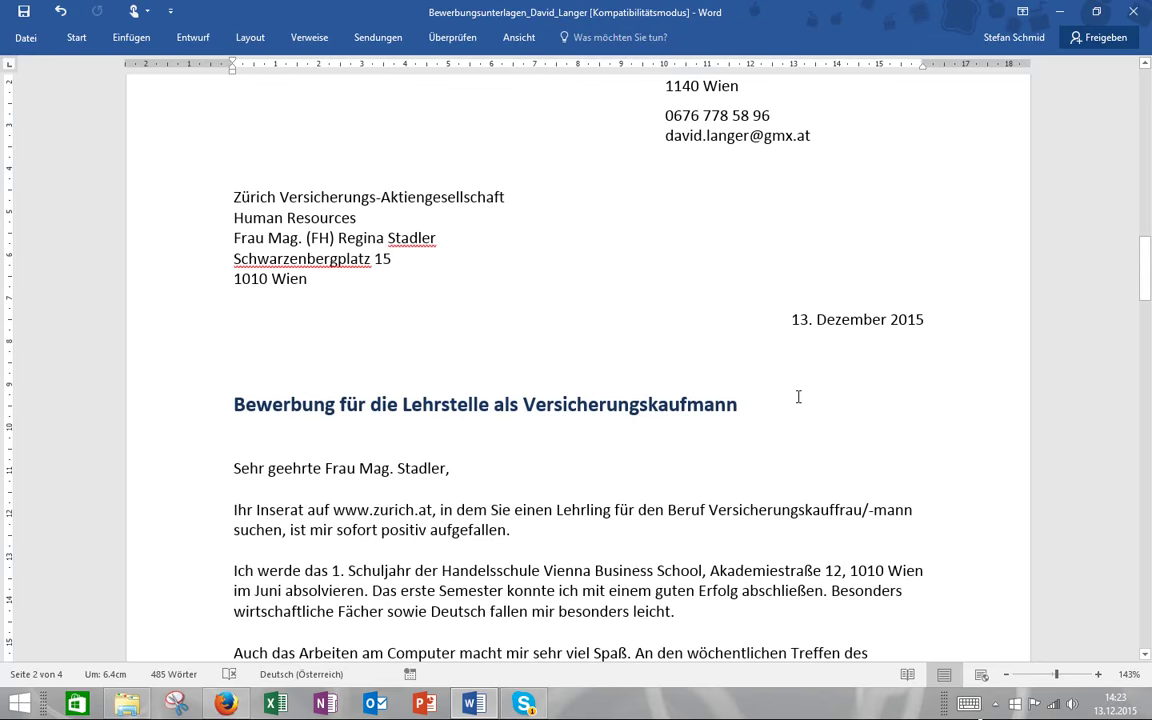
{"action": "left_click_drag", "start_coordinate": [1147, 300], "coordinate": [1147, 314]}
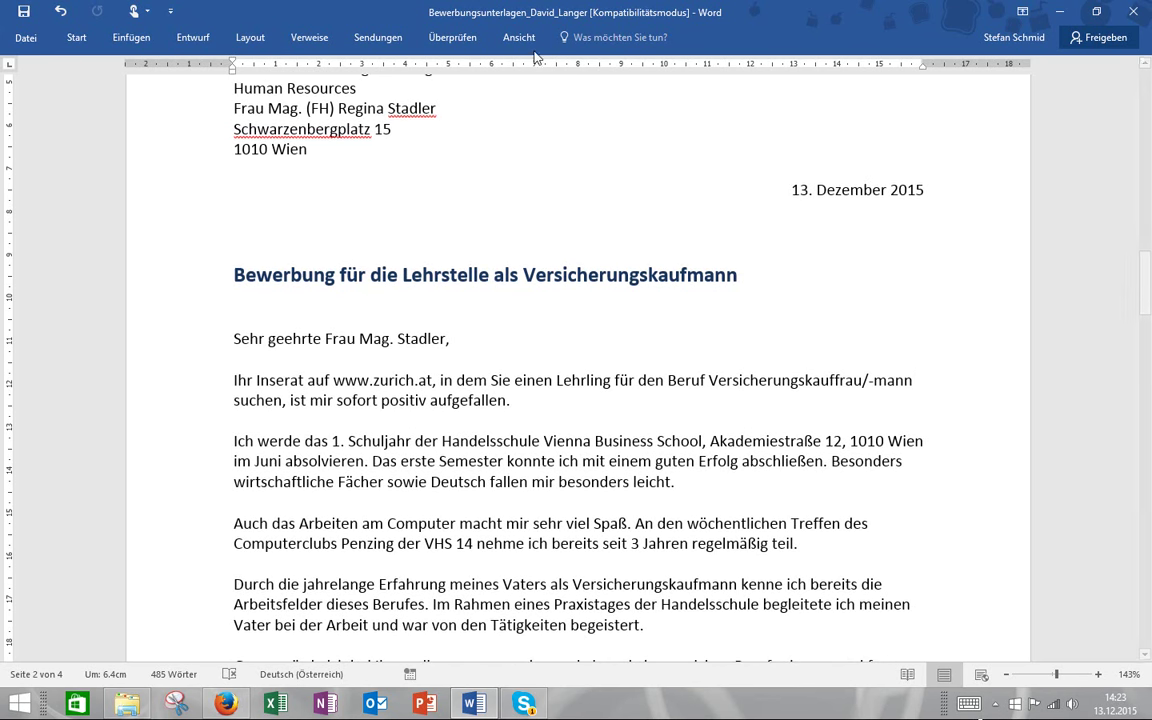
{"action": "left_click", "coordinate": [186, 340]}
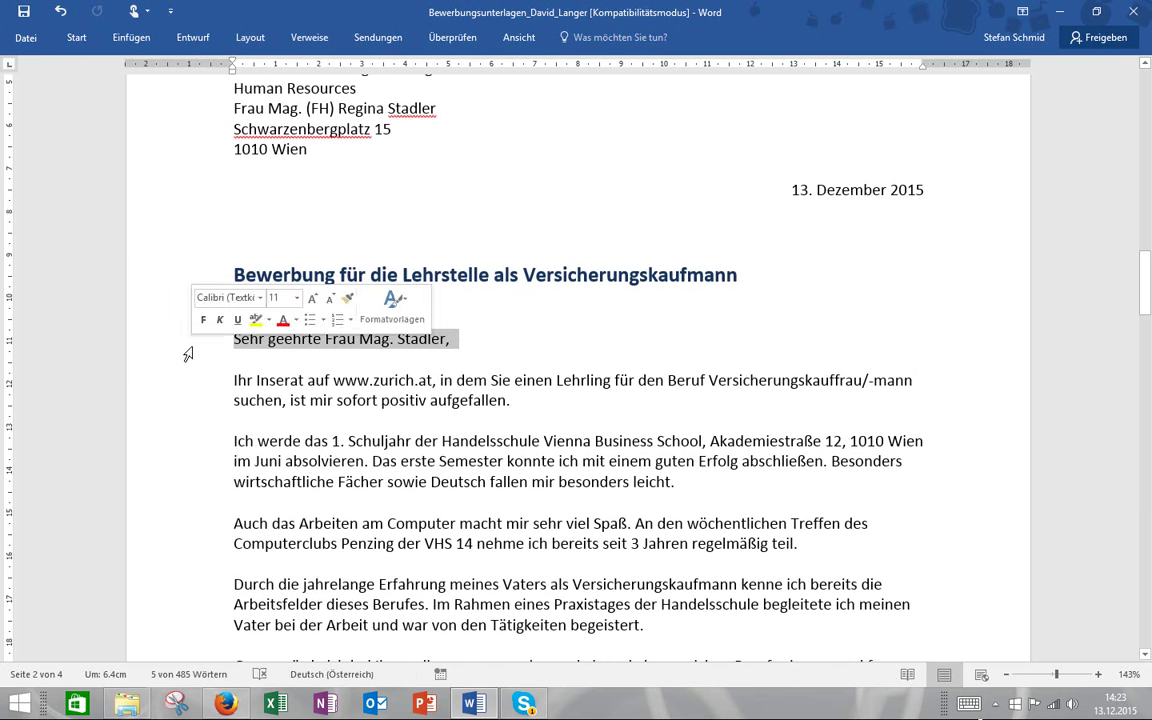
{"action": "left_click", "coordinate": [340, 400]}
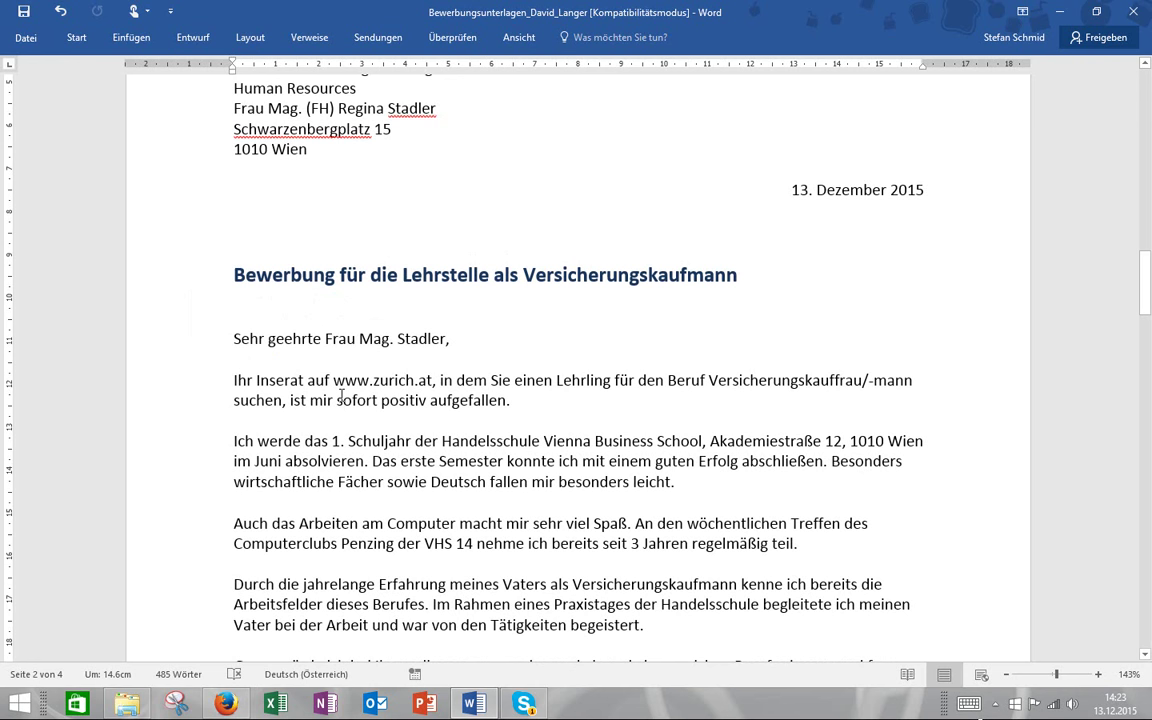
{"action": "left_click_drag", "start_coordinate": [1147, 318], "coordinate": [1148, 332]}
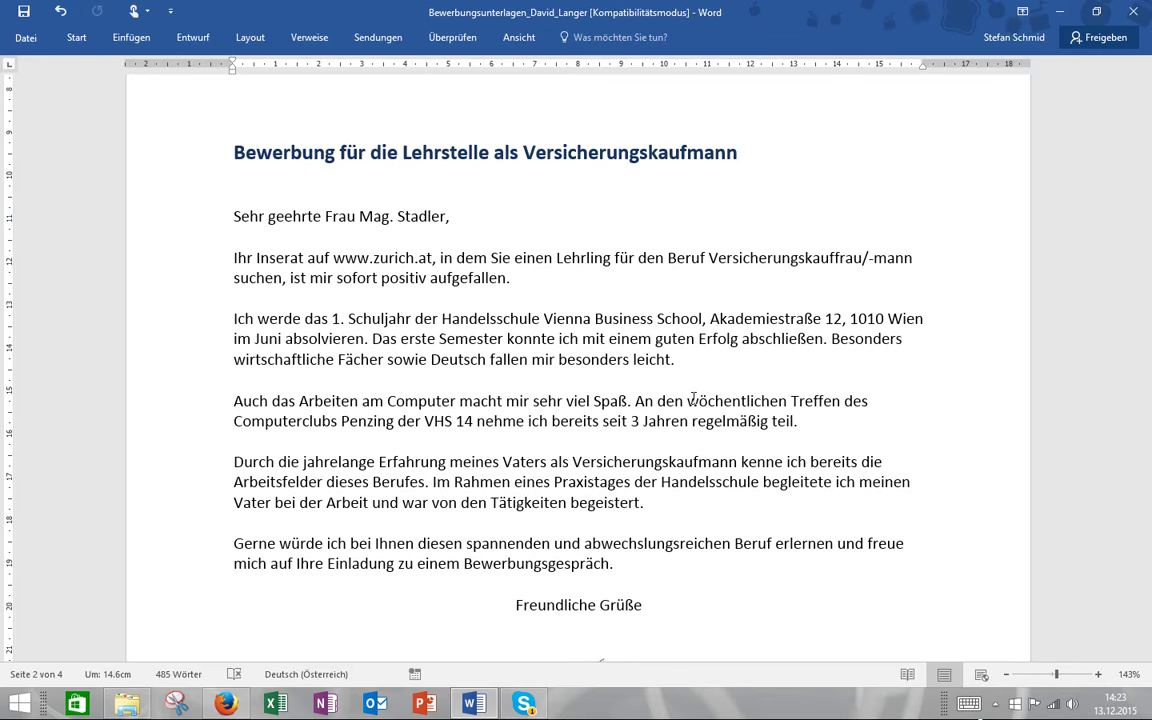
{"action": "scroll", "coordinate": [549, 359], "scroll_direction": "down", "scroll_amount": 2}
- Scroll past the signature and '2 Beilagen' list up to page 1's Inhalt list
{"action": "scroll", "coordinate": [605, 318], "scroll_direction": "down", "scroll_amount": 3}
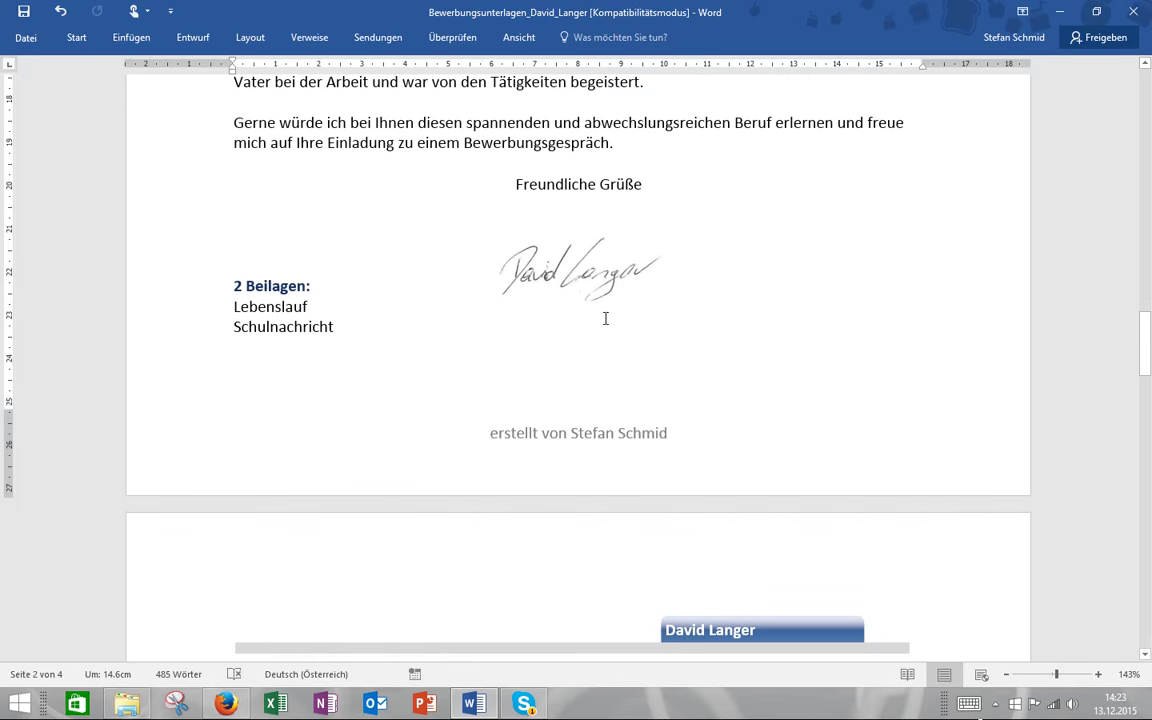
{"action": "mouse_move", "coordinate": [1147, 369]}
{"action": "left_mouse_down"}
{"action": "mouse_move", "coordinate": [1150, 578]}
{"action": "mouse_move", "coordinate": [1149, 113]}
{"action": "left_mouse_up"}
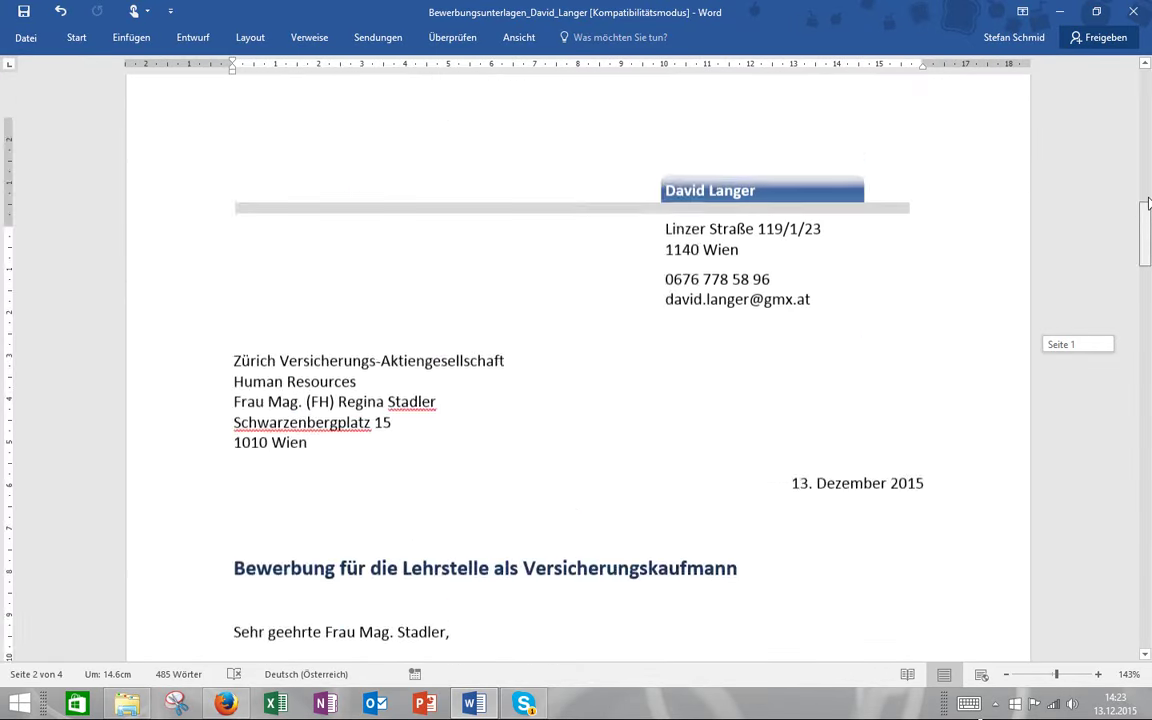
{"action": "left_click_drag", "start_coordinate": [1149, 113], "coordinate": [1150, 150]}
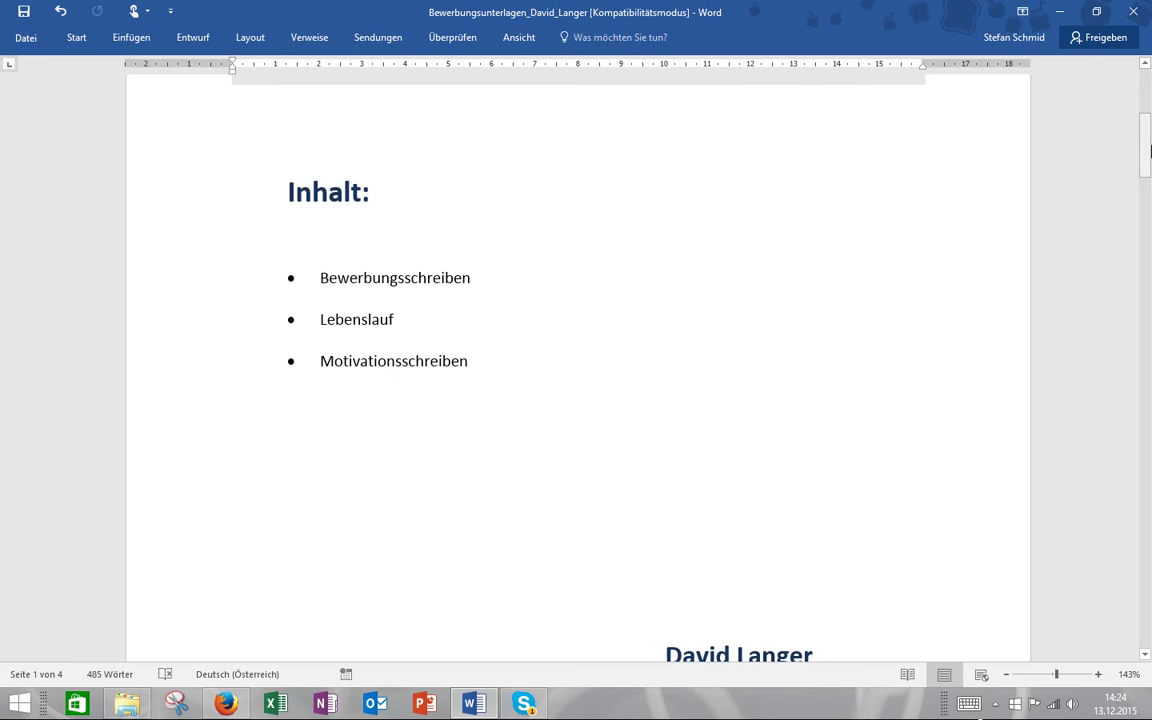
- Select and deselect the applicant's photo on the cover page, then move down to the page 2 cover letter
{"action": "left_click_drag", "start_coordinate": [1150, 150], "coordinate": [1148, 105]}
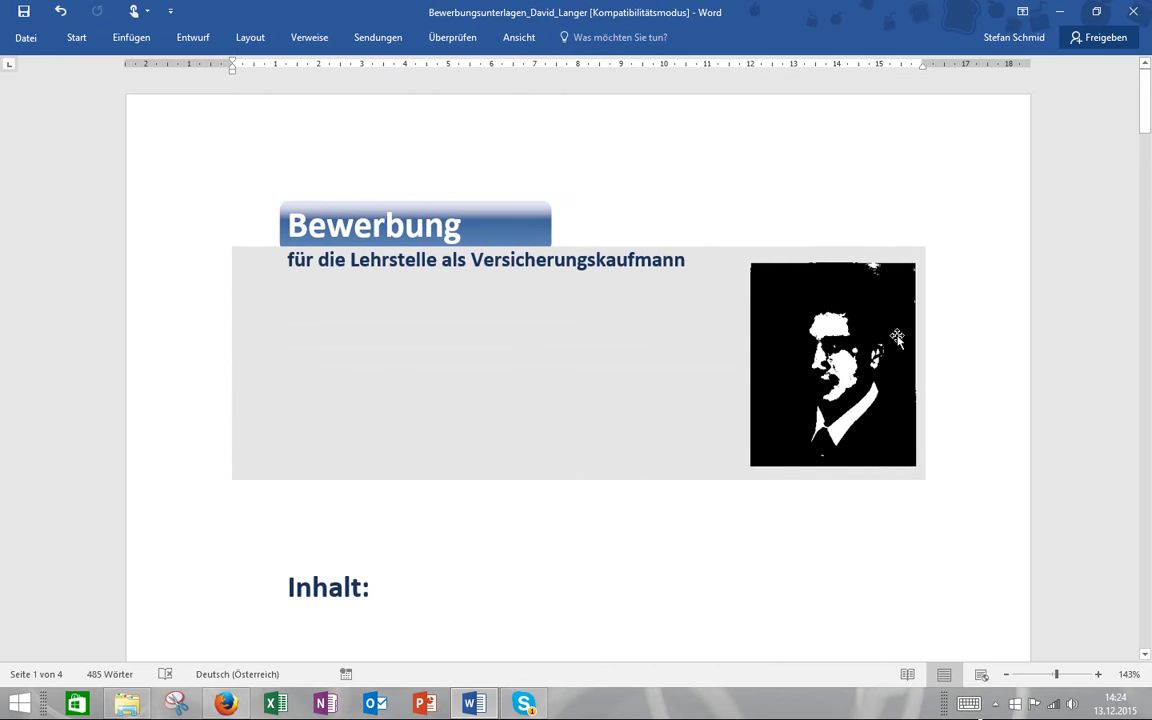
{"action": "left_click", "coordinate": [871, 356]}
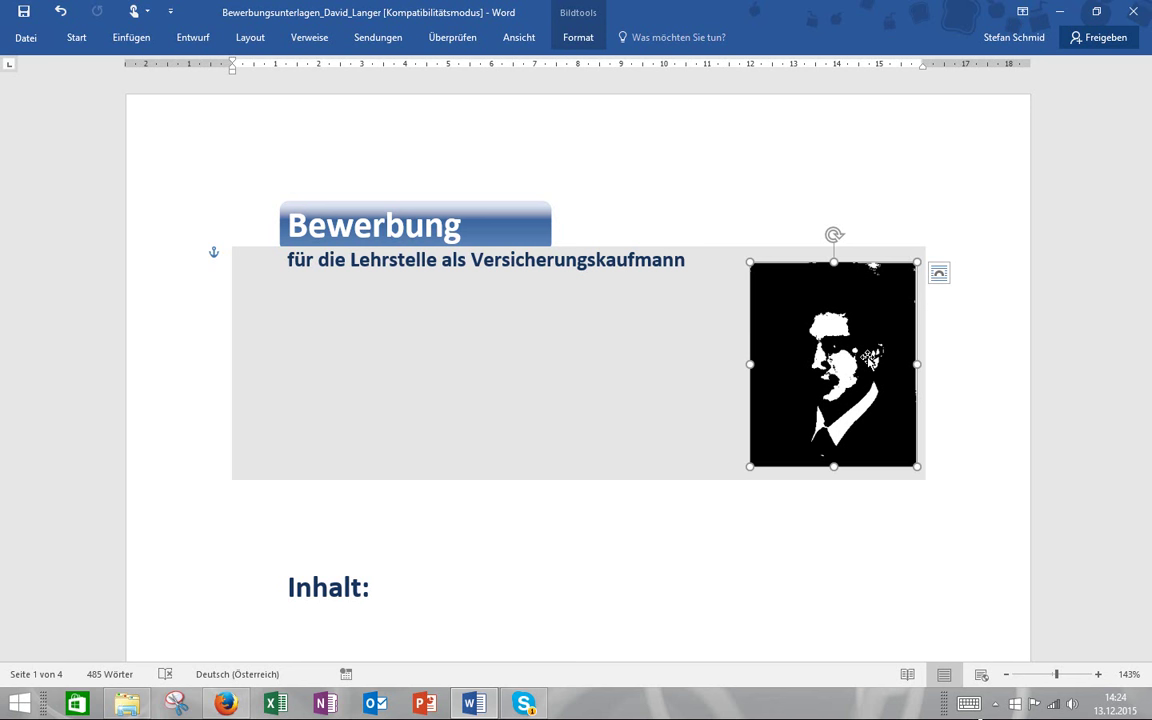
{"action": "left_click", "coordinate": [722, 540]}
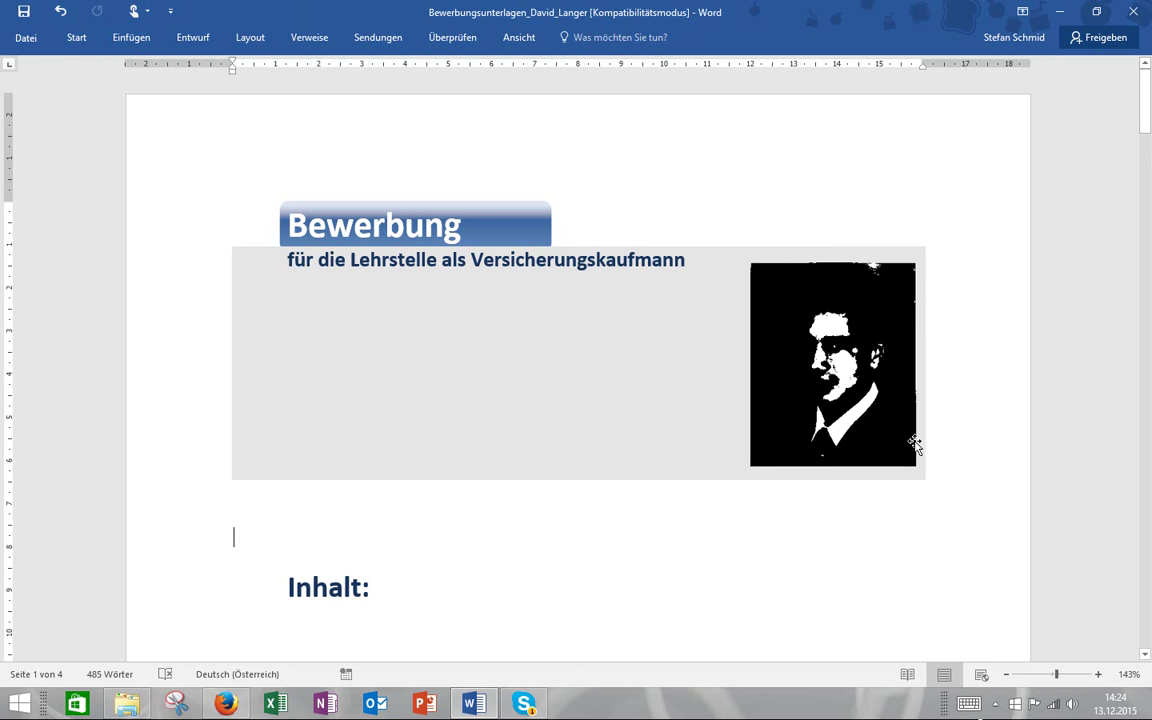
{"action": "left_click_drag", "start_coordinate": [1148, 108], "coordinate": [1146, 263]}
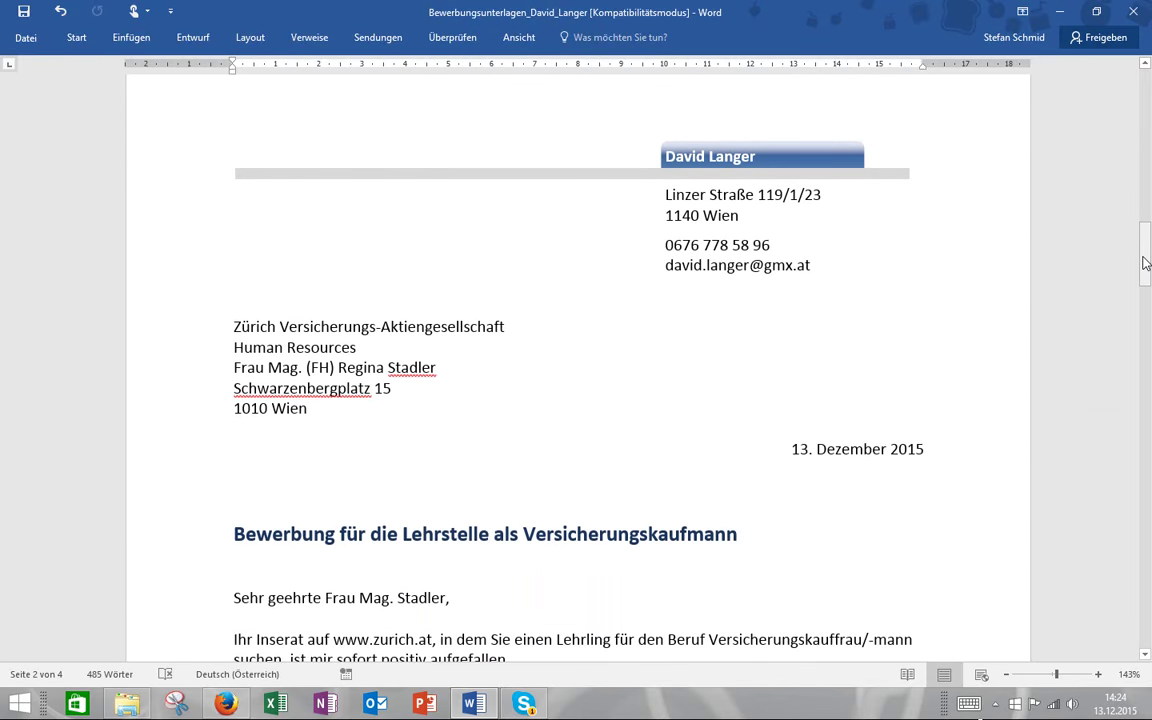
{"action": "left_click_drag", "start_coordinate": [1146, 262], "coordinate": [1146, 262]}
{"action": "left_click_drag", "start_coordinate": [144, 143], "coordinate": [155, 286]}
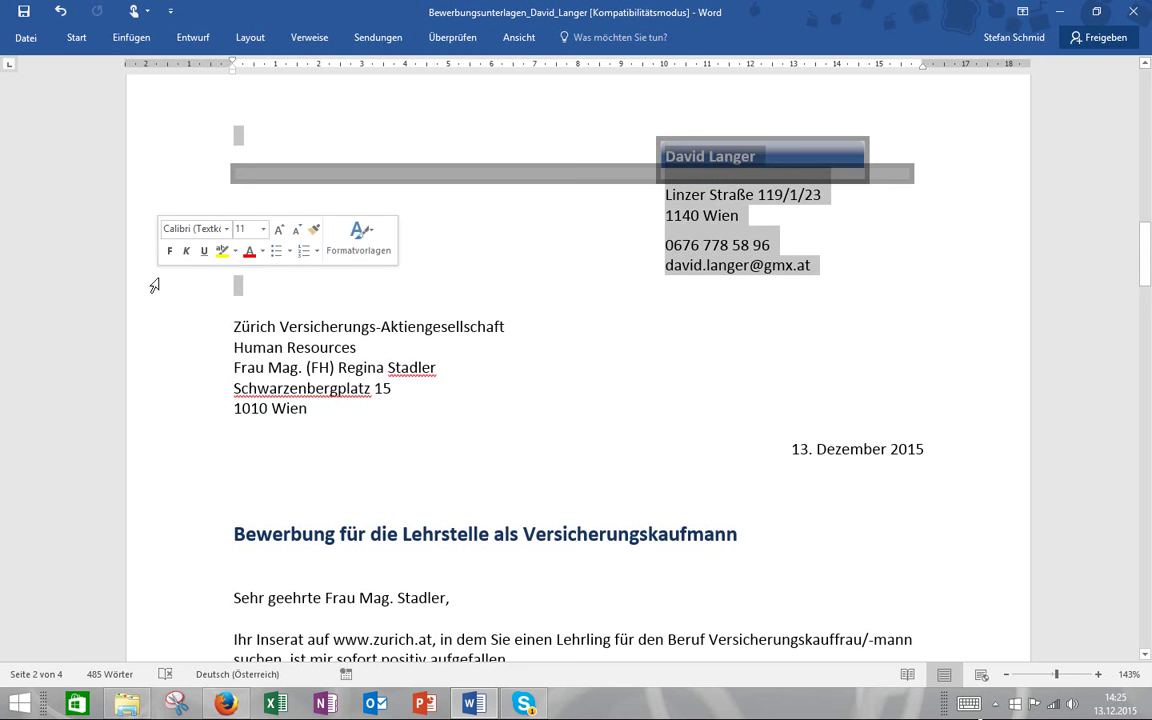
{"action": "left_click", "coordinate": [573, 385]}
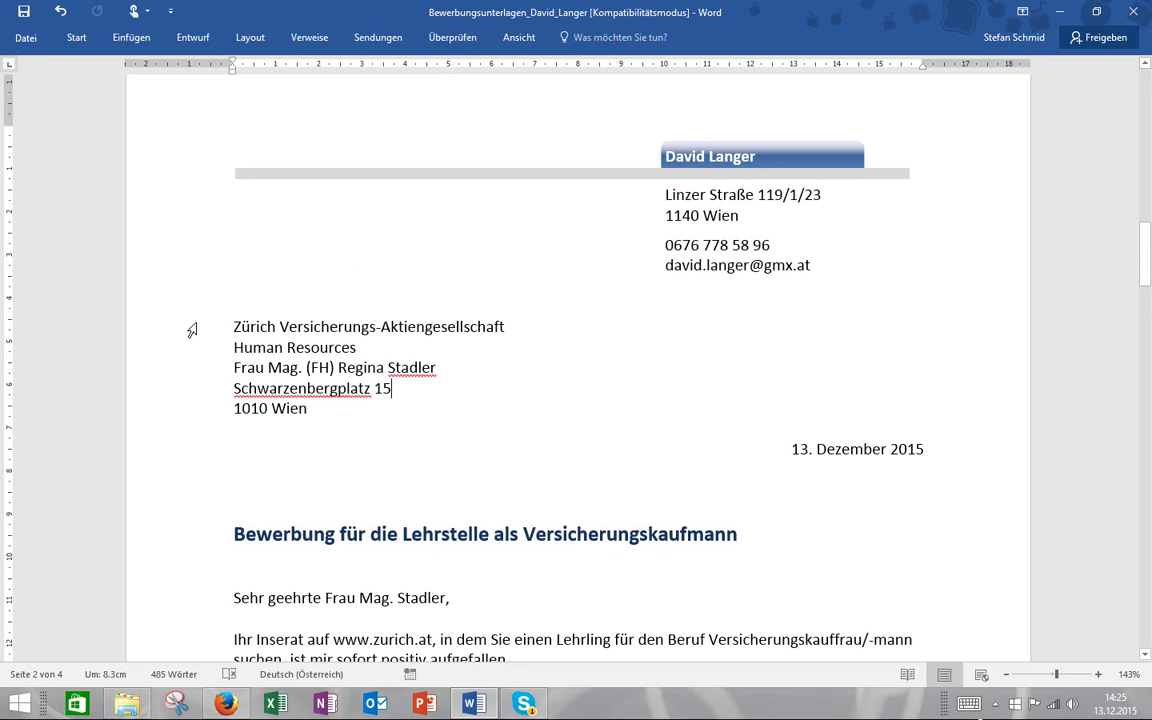
- Select in turn the recipient address, contact-person line, blank line and date 13. Dezember 2015
{"action": "left_click_drag", "start_coordinate": [192, 330], "coordinate": [201, 408]}
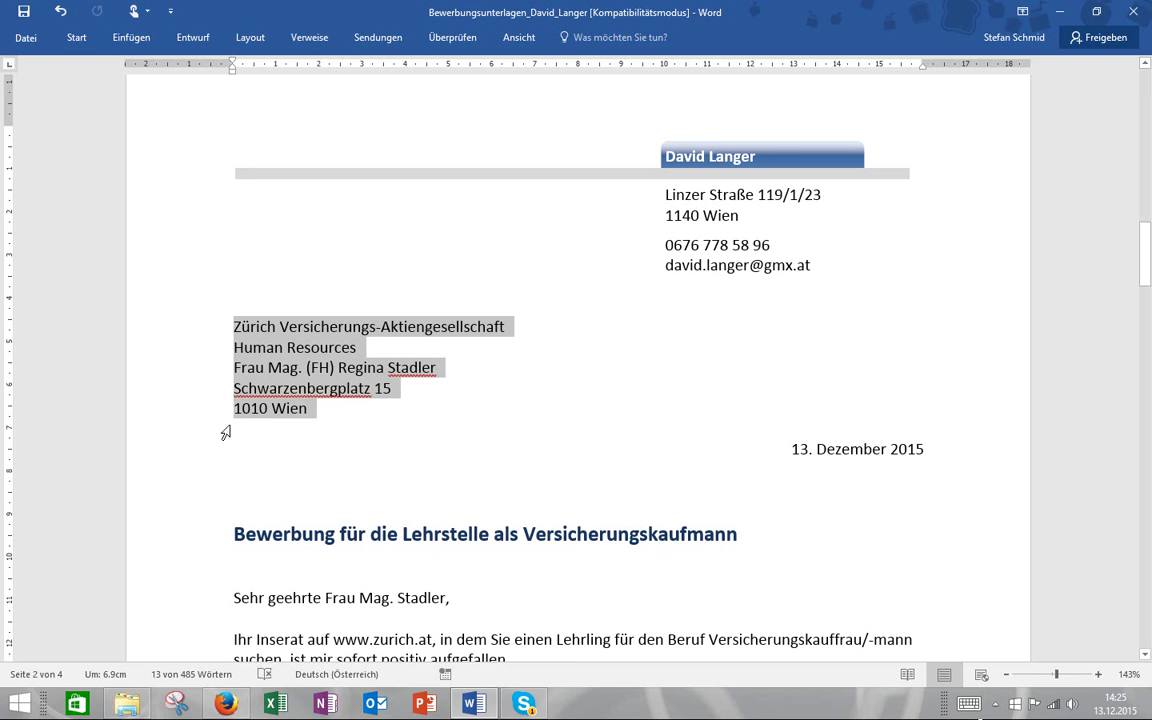
{"action": "left_click", "coordinate": [192, 372]}
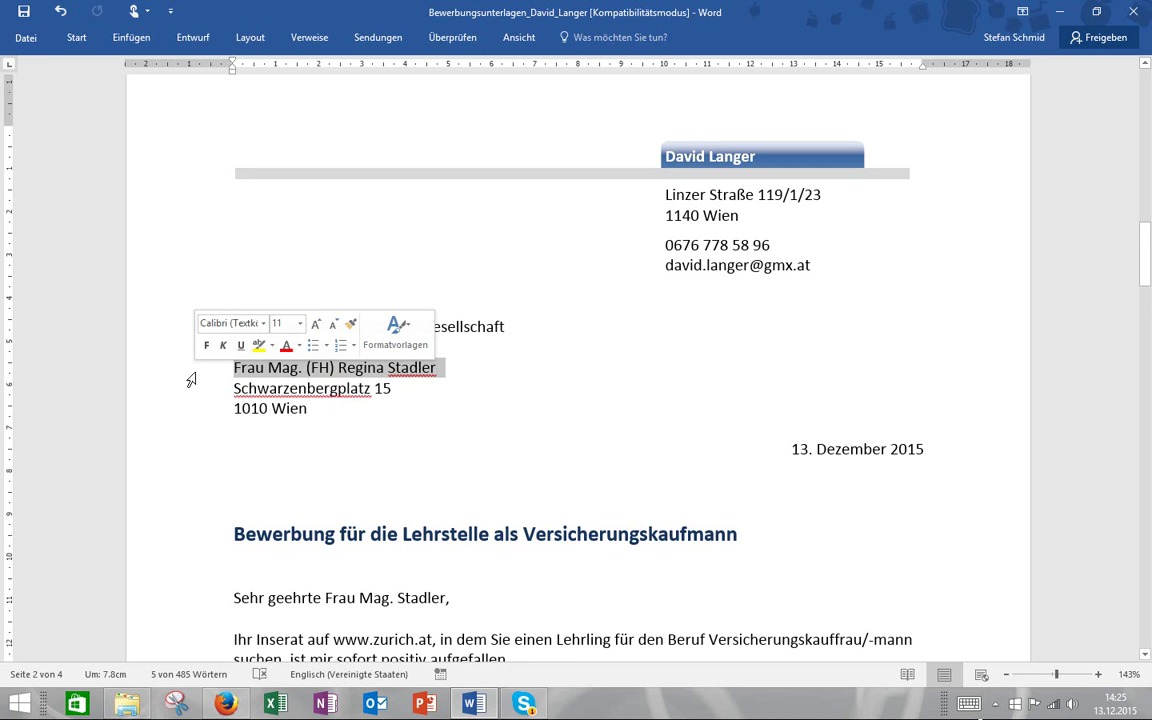
{"action": "left_click", "coordinate": [405, 391]}
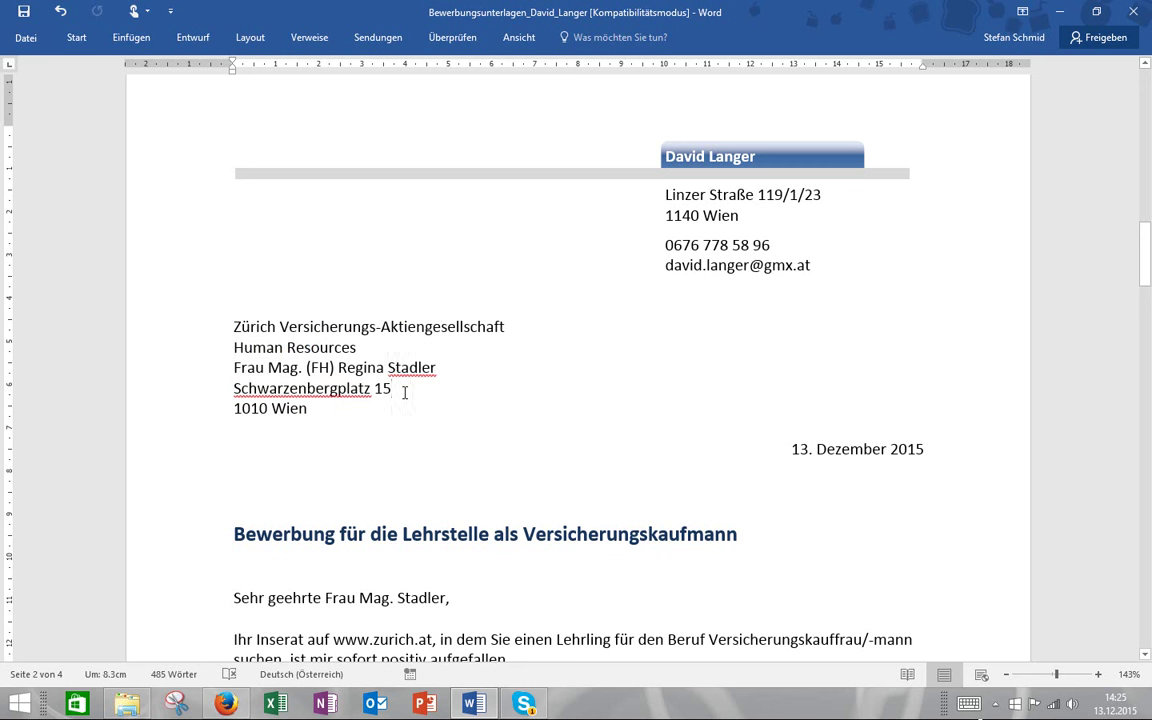
{"action": "left_click", "coordinate": [159, 472]}
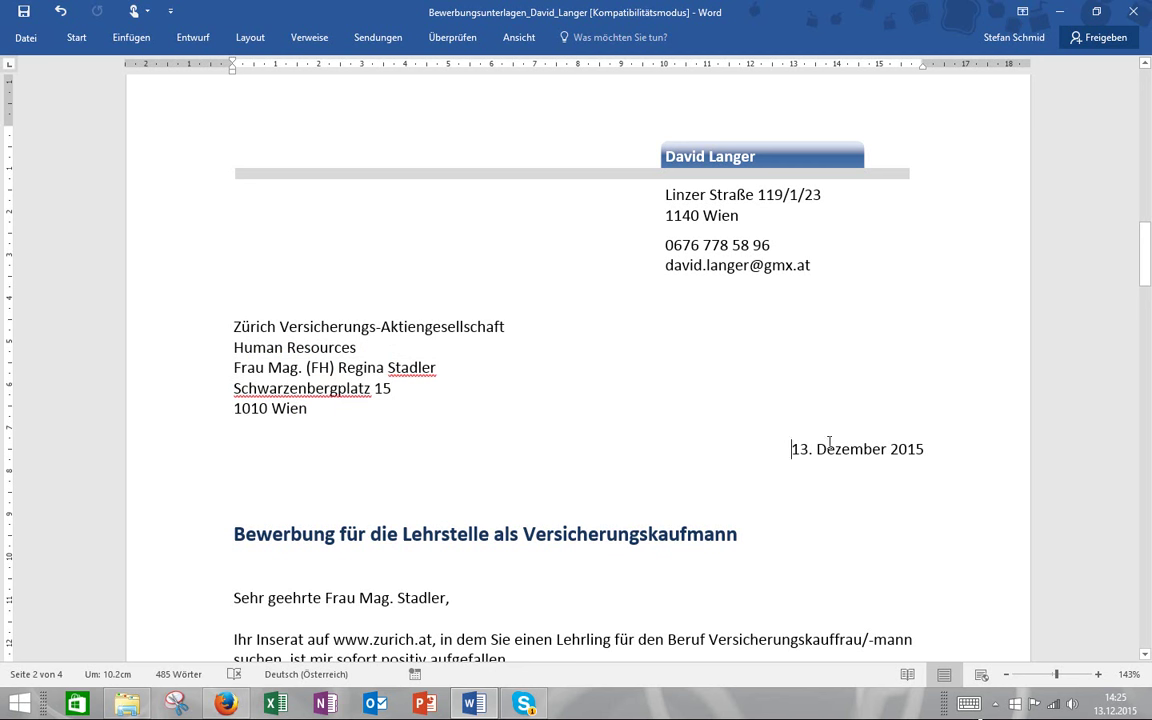
{"action": "left_click_drag", "start_coordinate": [789, 449], "coordinate": [962, 456]}
{"action": "left_click_drag", "start_coordinate": [1147, 285], "coordinate": [1148, 330]}
{"action": "left_click", "coordinate": [540, 192]}
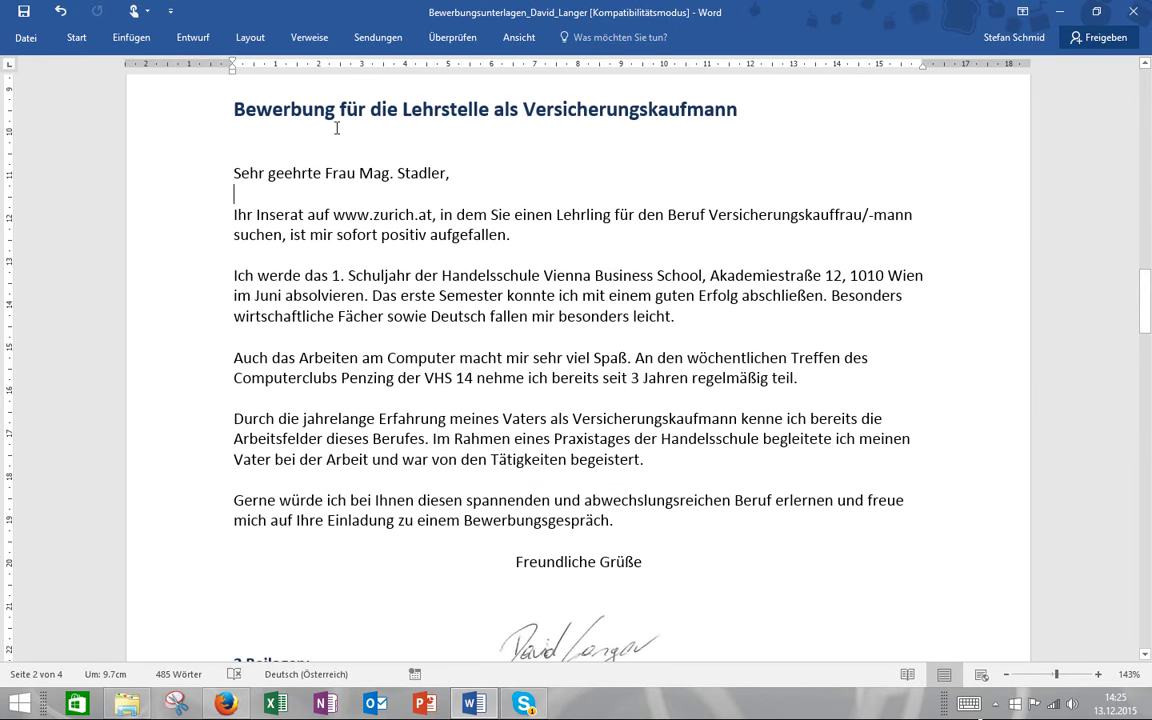
{"action": "left_click", "coordinate": [170, 118]}
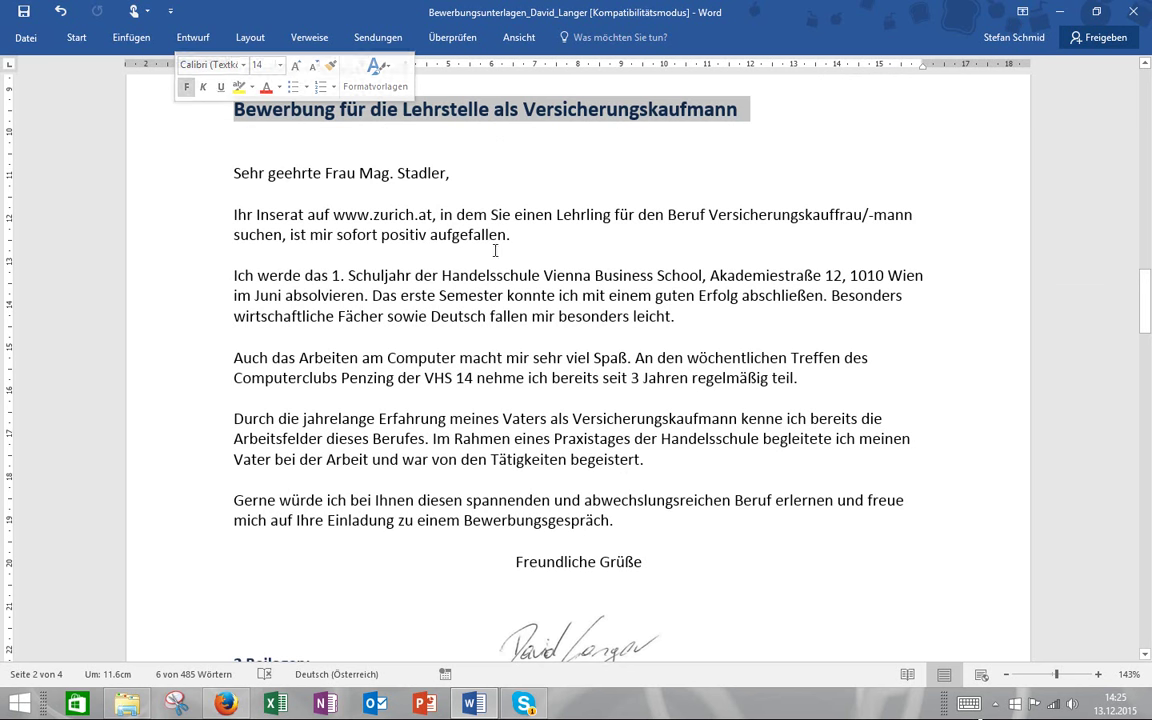
{"action": "left_click", "coordinate": [518, 258]}
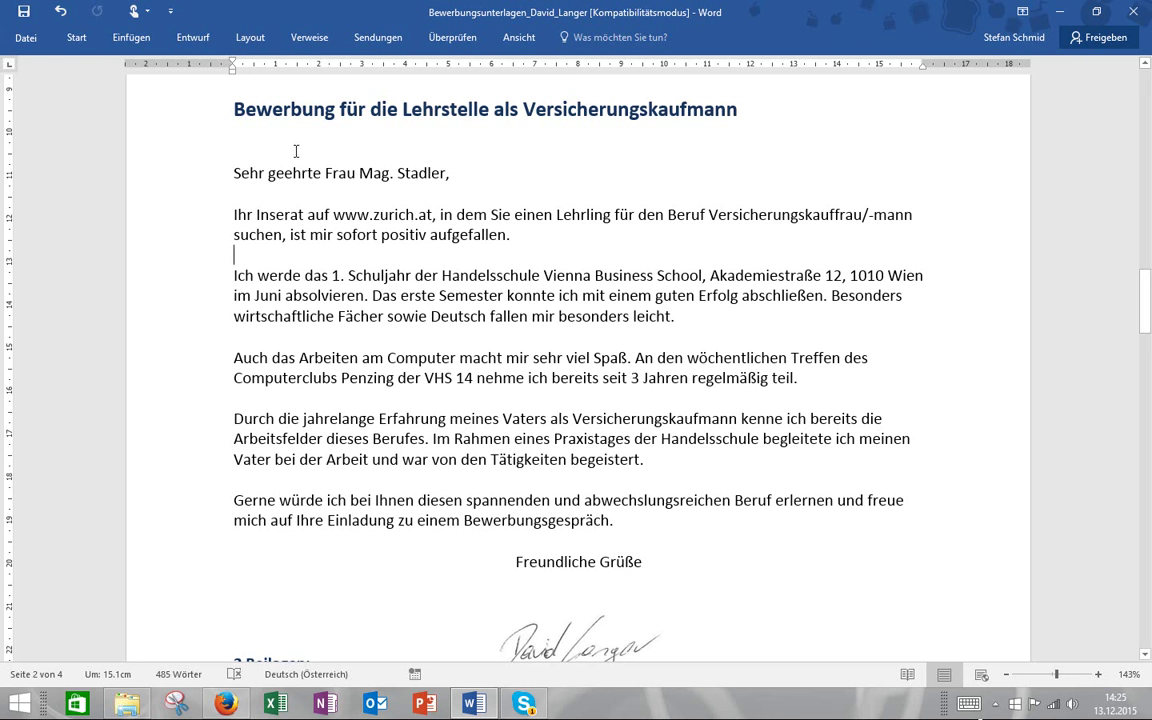
{"action": "left_click", "coordinate": [181, 187]}
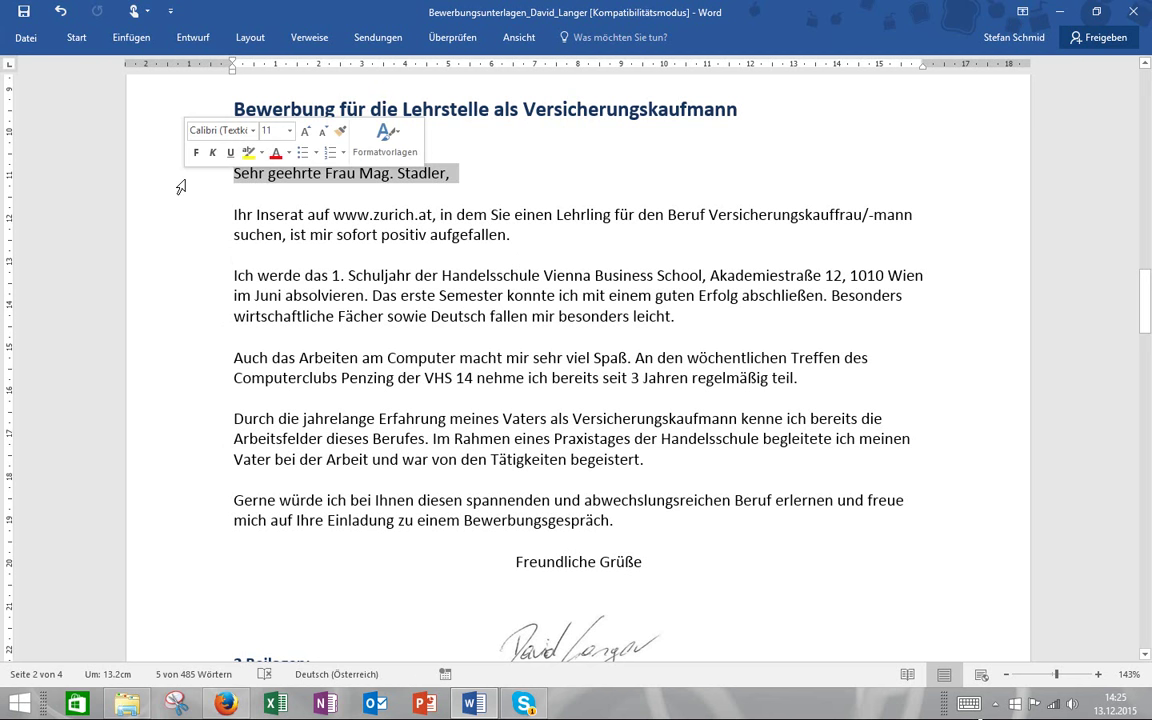
{"action": "left_click", "coordinate": [408, 270]}
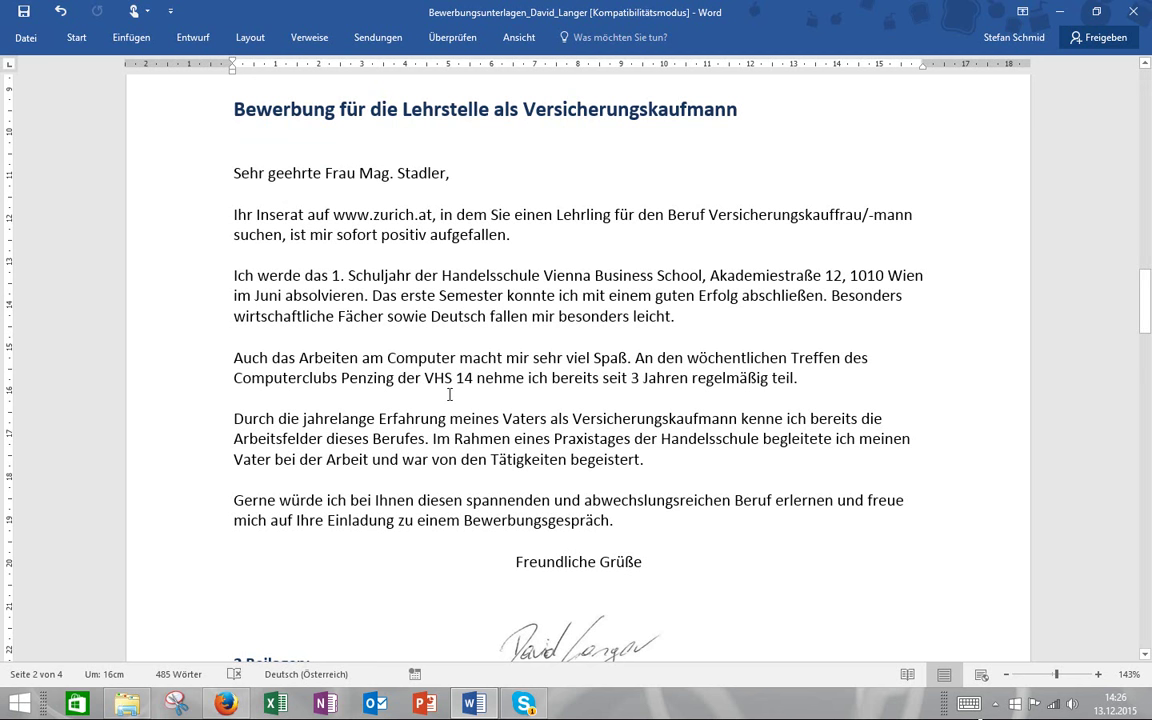
{"action": "double_click", "coordinate": [177, 218]}
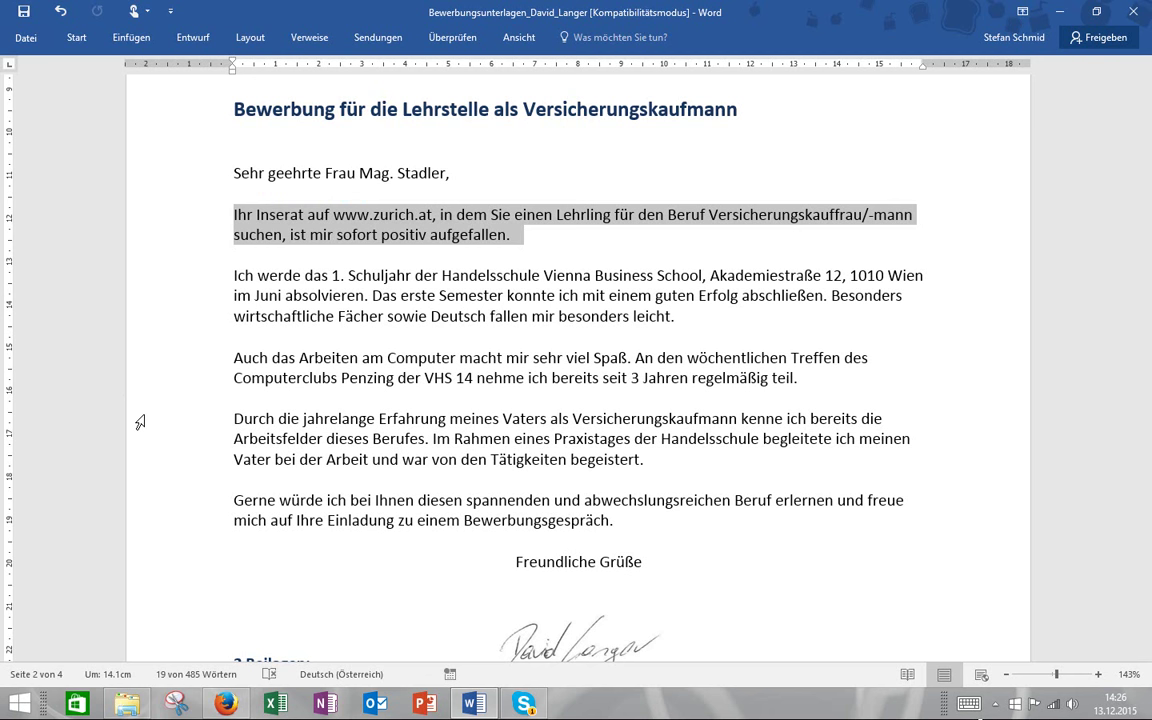
{"action": "left_click", "coordinate": [361, 357]}
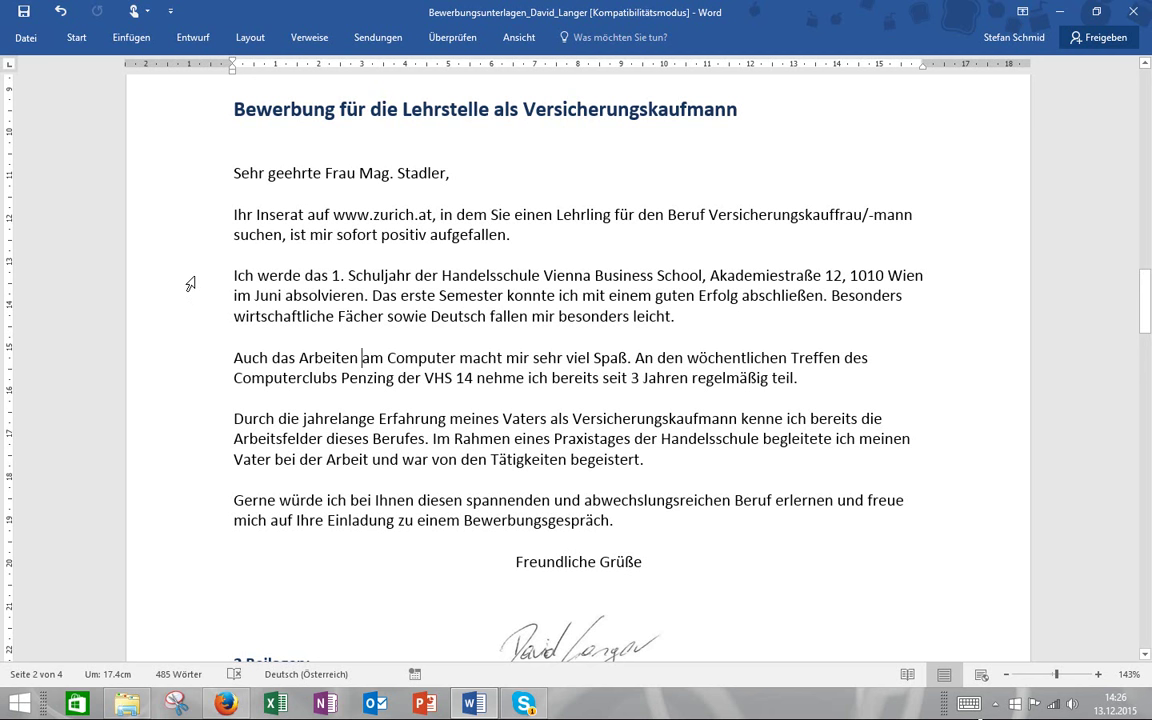
{"action": "left_click_drag", "start_coordinate": [190, 284], "coordinate": [180, 458]}
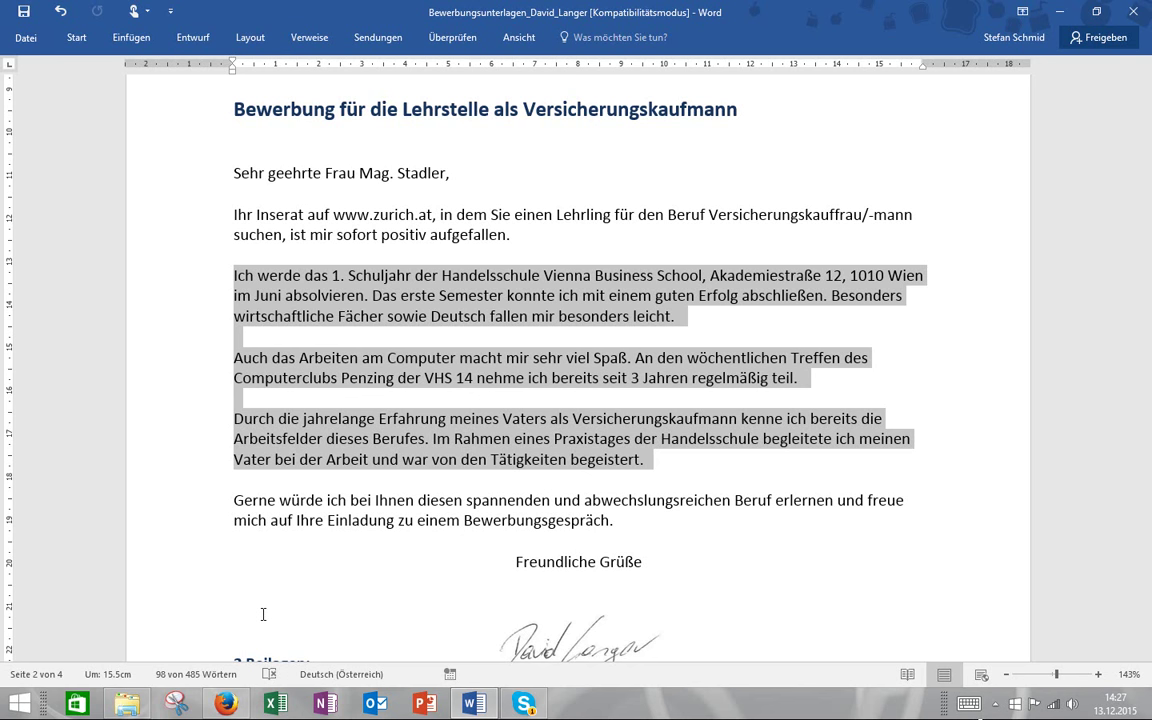
- Reselect the opening and three main body paragraphs, deselect them, then move to page 4
{"action": "left_click", "coordinate": [259, 500]}
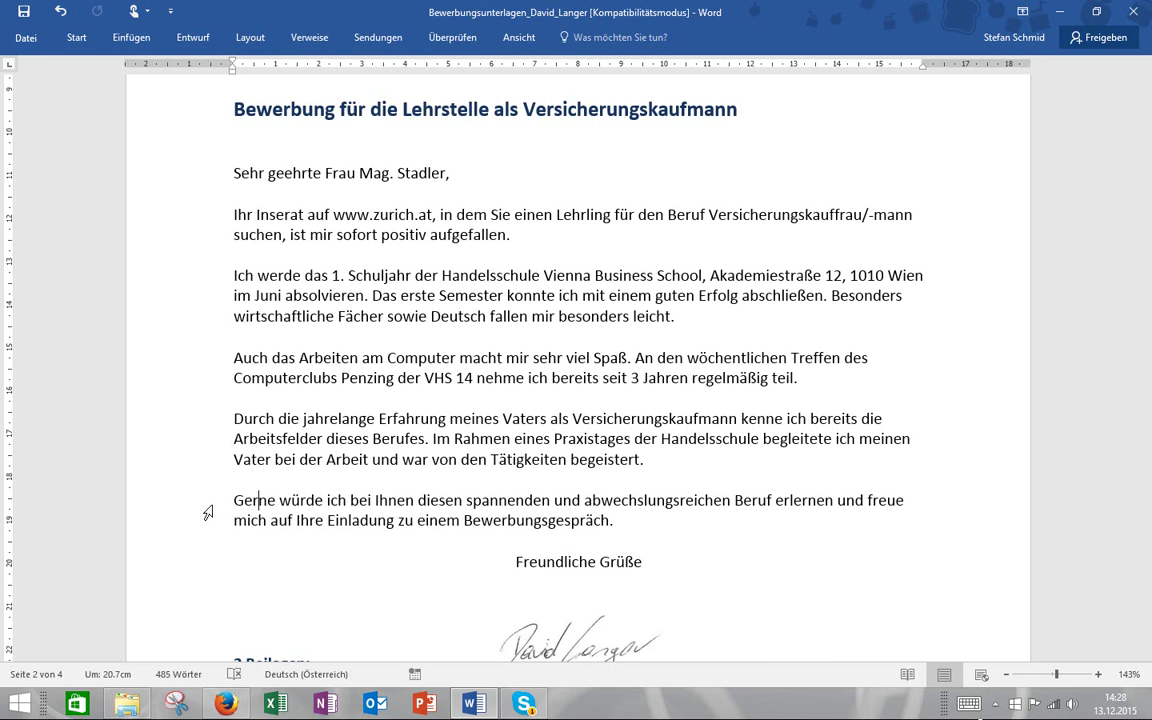
{"action": "left_click_drag", "start_coordinate": [148, 212], "coordinate": [166, 258]}
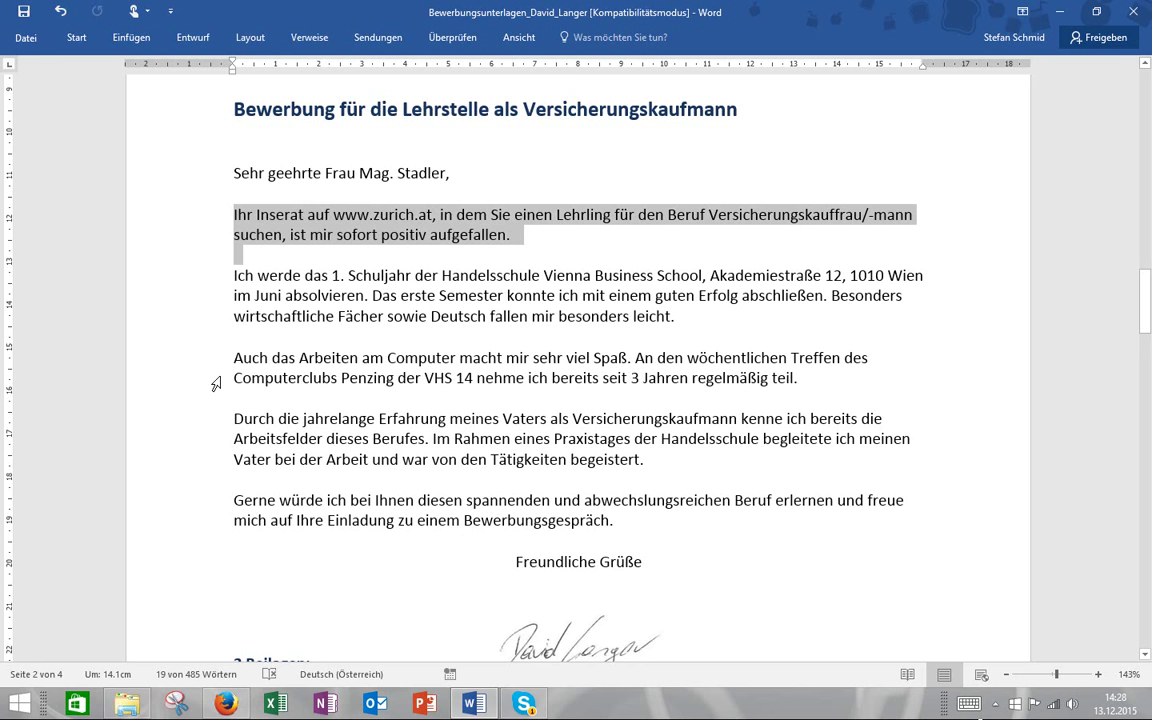
{"action": "left_click_drag", "start_coordinate": [180, 272], "coordinate": [194, 471]}
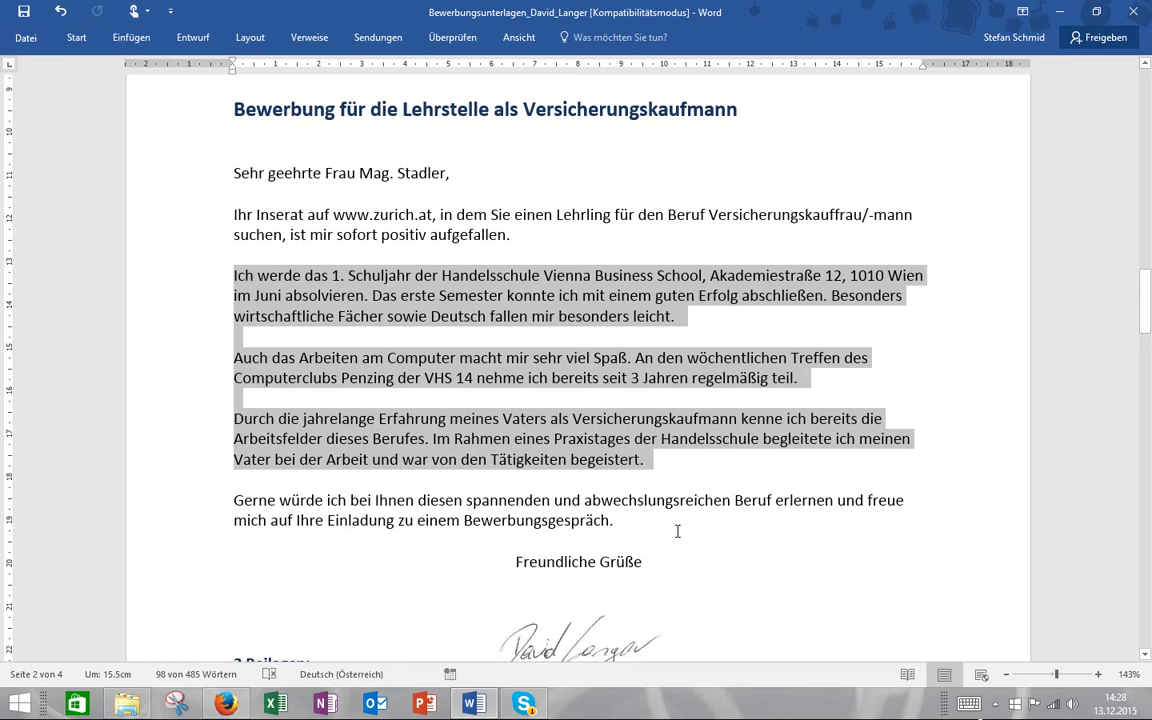
{"action": "left_click", "coordinate": [610, 540]}
{"action": "left_click_drag", "start_coordinate": [1148, 290], "coordinate": [1145, 548]}
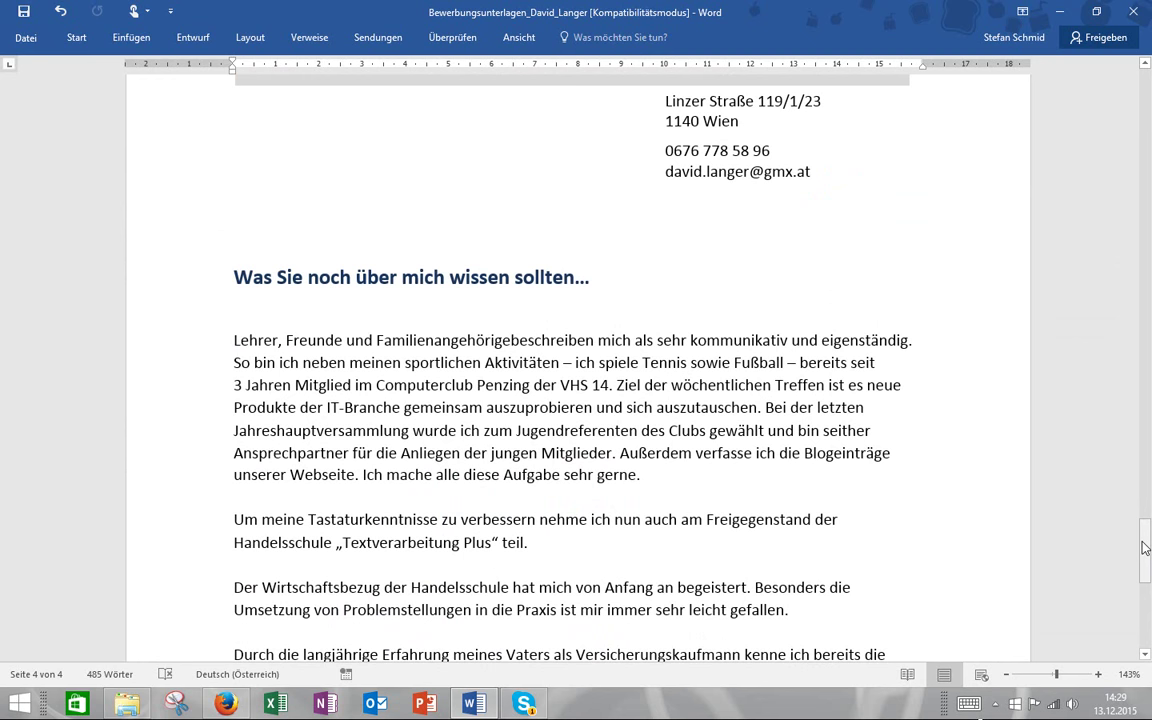
- Return to the Lebenslauf on page 3 and briefly select its education entries
{"action": "mouse_move", "coordinate": [1146, 548]}
{"action": "left_mouse_down"}
{"action": "mouse_move", "coordinate": [1121, 380]}
{"action": "mouse_move", "coordinate": [1124, 401]}
{"action": "left_mouse_up"}
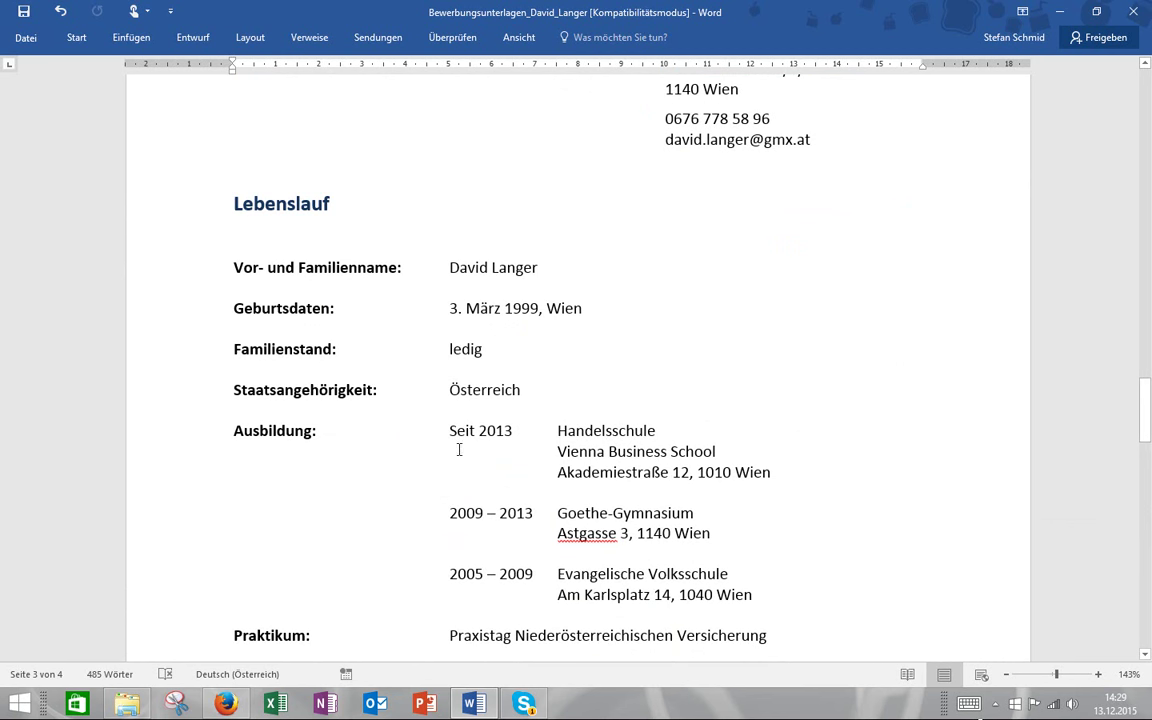
{"action": "left_click_drag", "start_coordinate": [545, 440], "coordinate": [690, 598]}
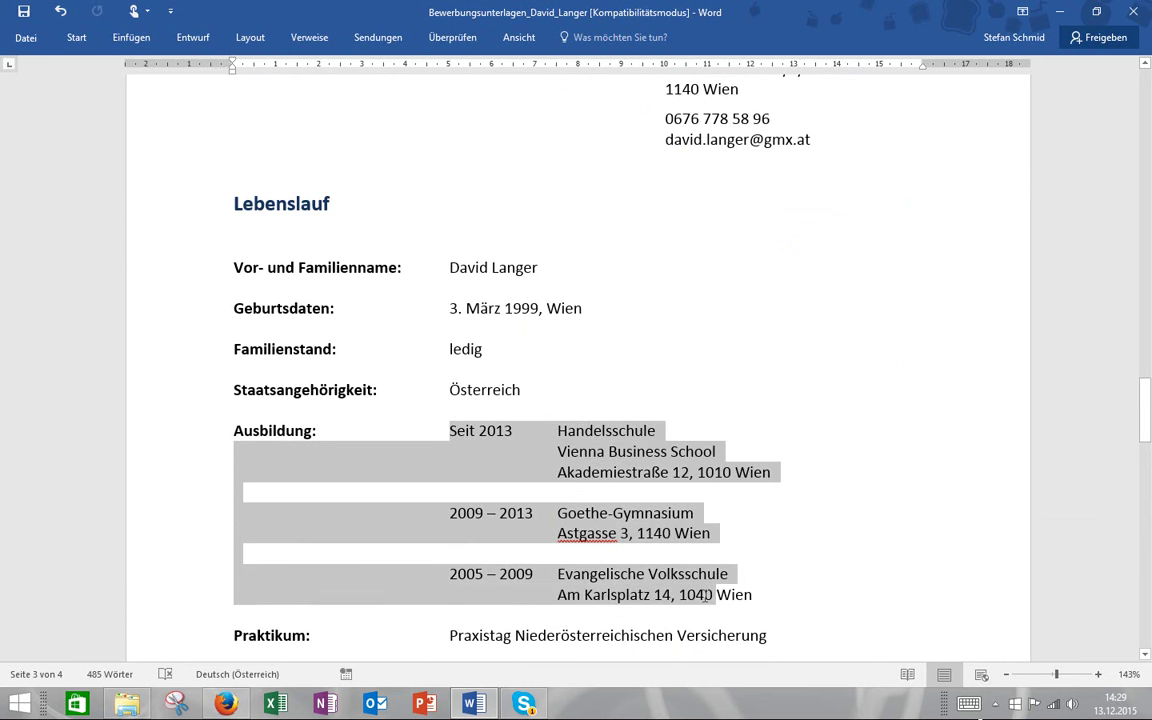
{"action": "left_click", "coordinate": [734, 614]}
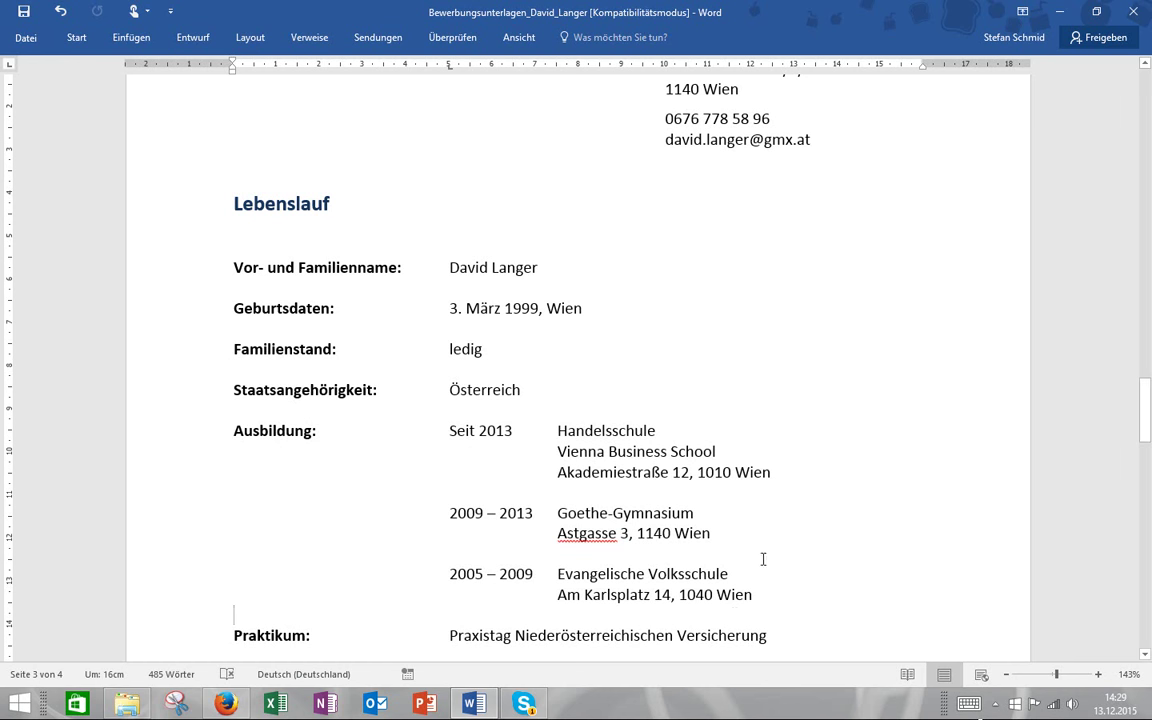
- Move down to page 4 and show its top, with the sender header above the heading
{"action": "left_click_drag", "start_coordinate": [1147, 420], "coordinate": [1149, 582]}
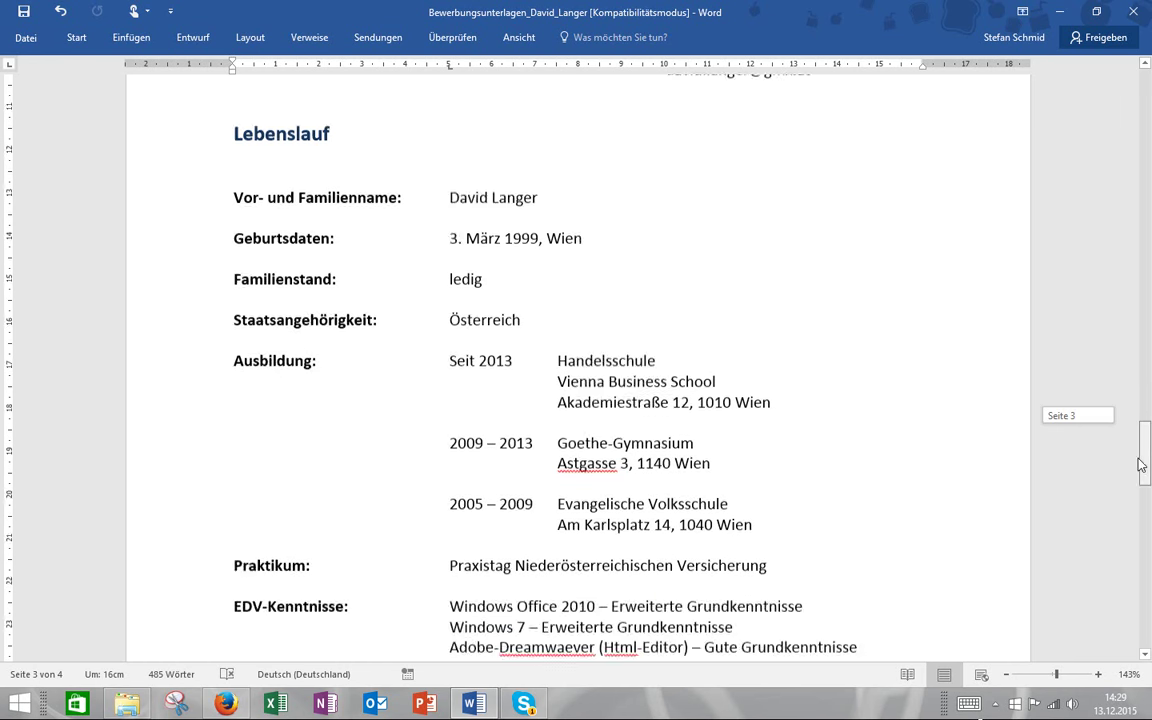
{"action": "scroll", "coordinate": [1149, 582], "scroll_direction": "up", "scroll_amount": 2}
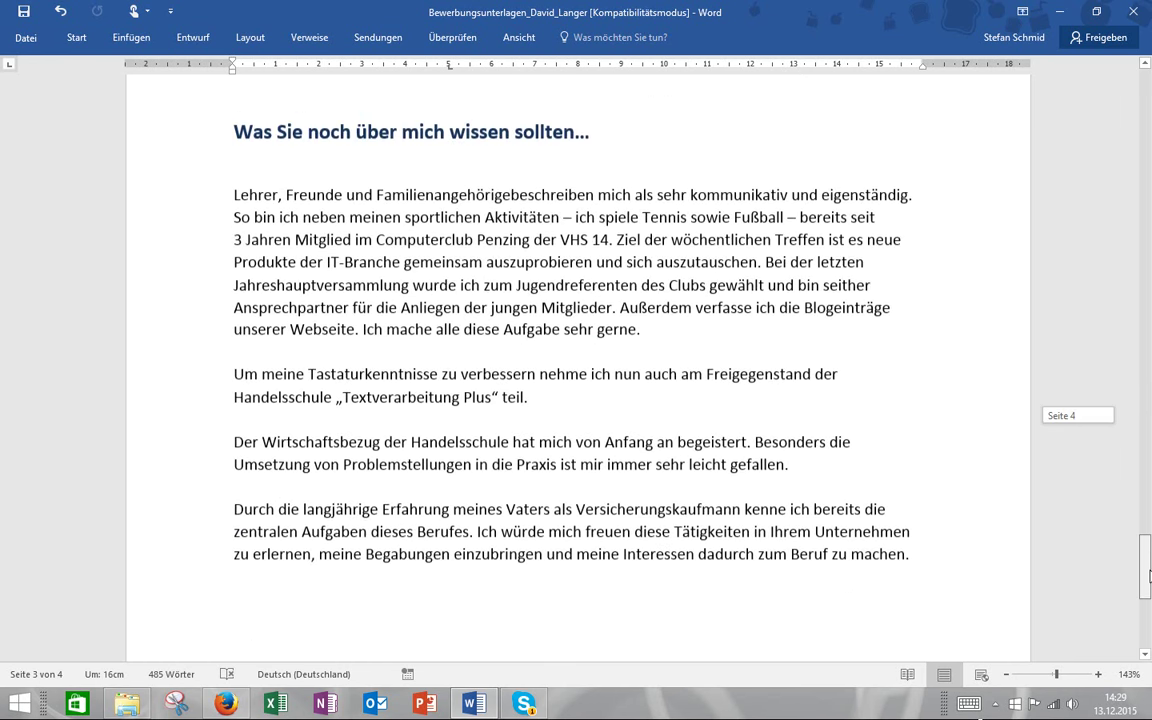
{"action": "left_click_drag", "start_coordinate": [1149, 582], "coordinate": [1150, 550]}
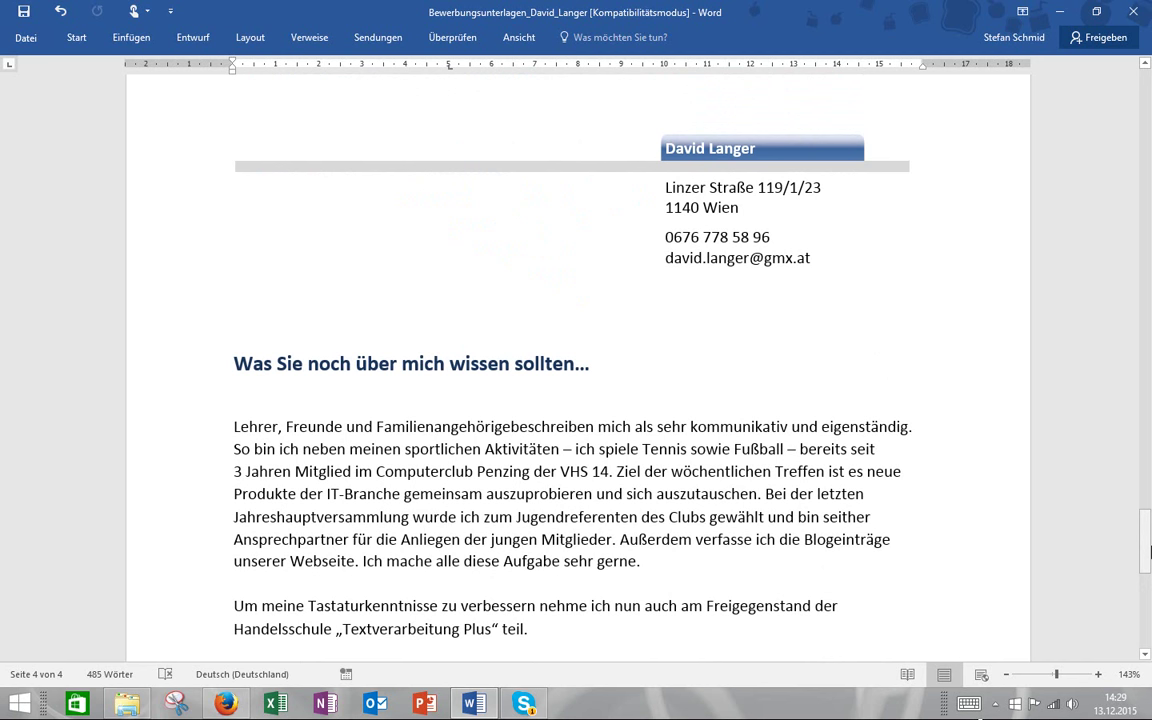